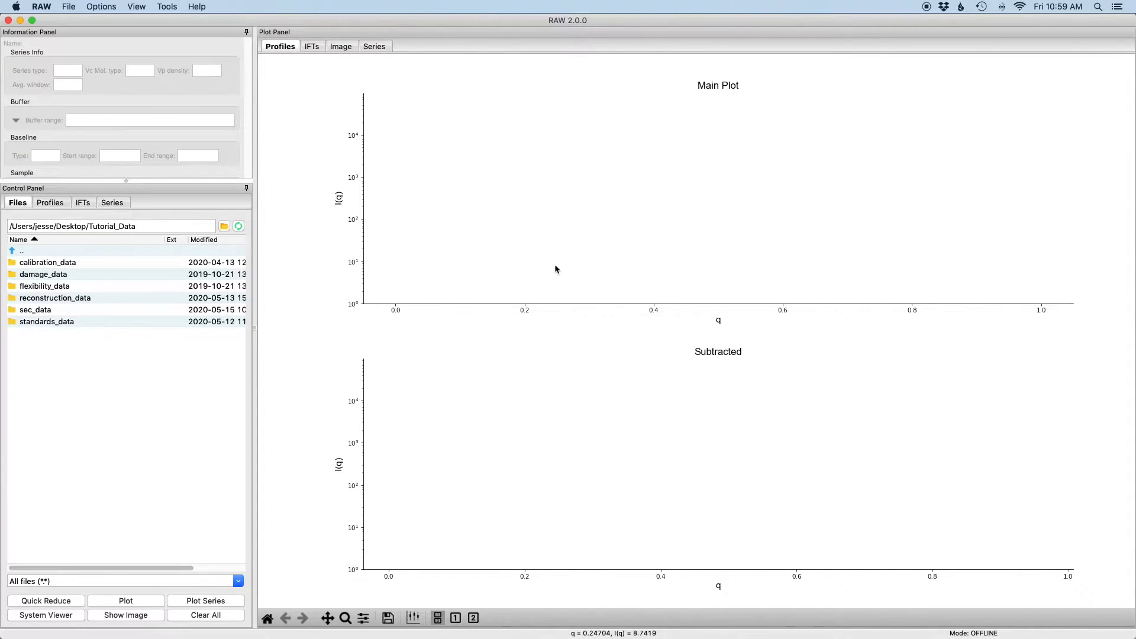
# - Load the phehc_sec series from the sec_data folder and display the list of loaded series
pyautogui.doubleClick(47, 315)
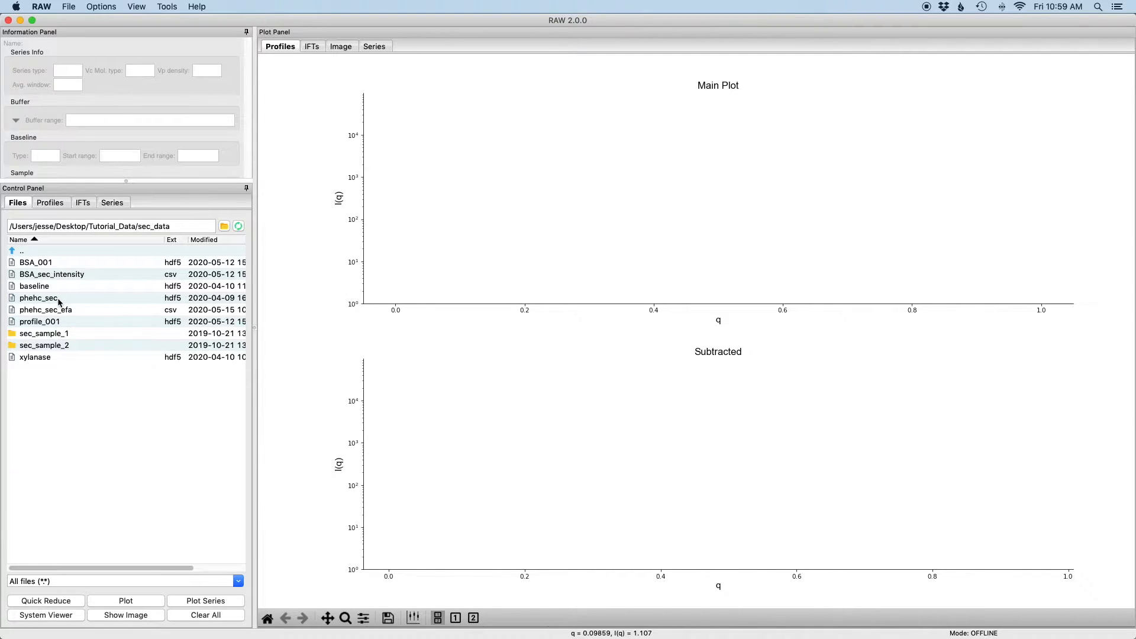
pyautogui.click(59, 301)
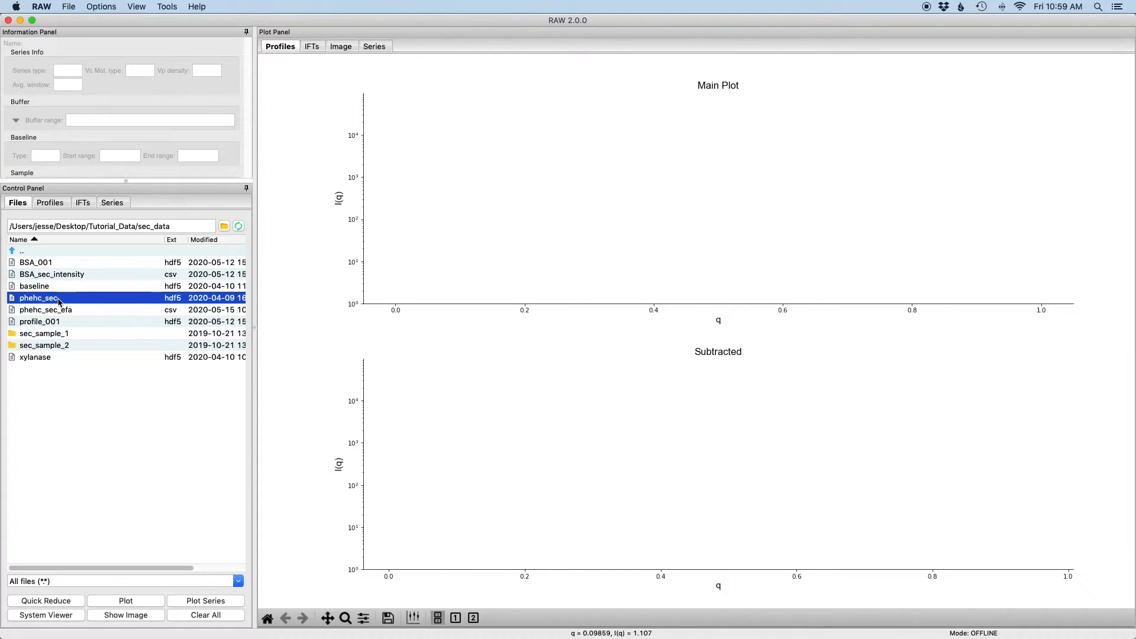
pyautogui.doubleClick(59, 301)
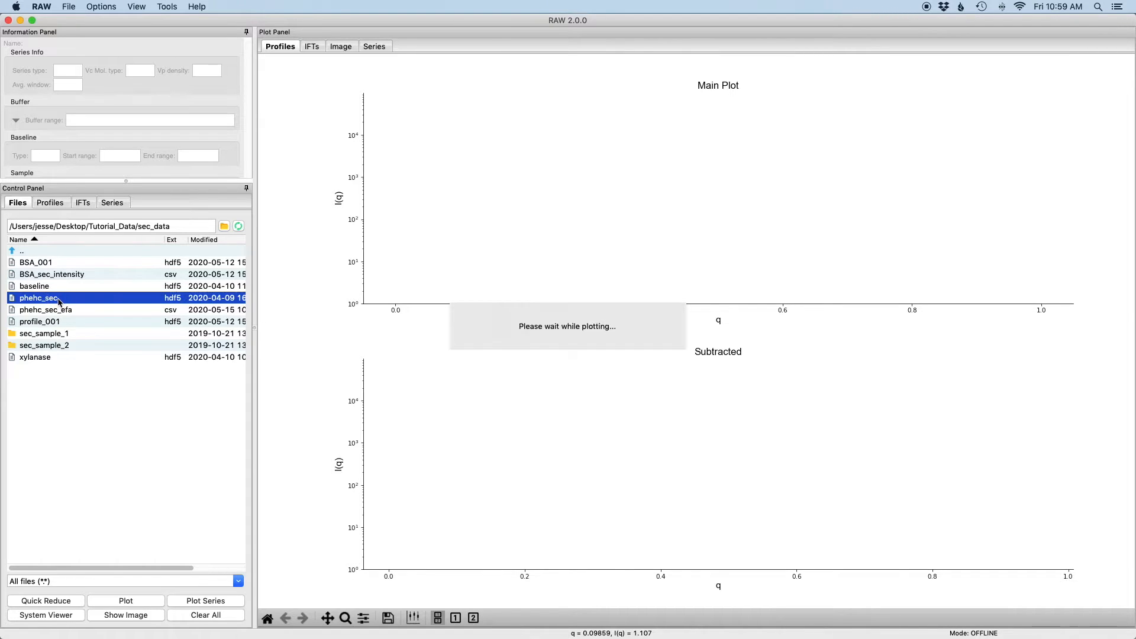
pyautogui.click(114, 203)
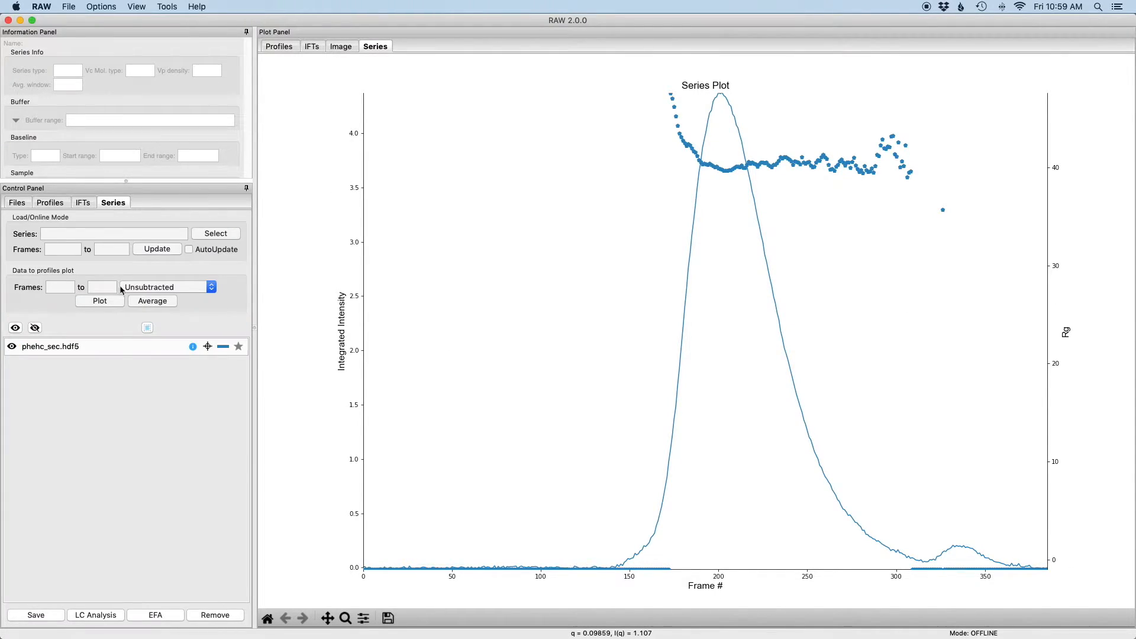
# - Start Evolving Factor Analysis on phehc_sec.hdf5 and advance to the forward and backward EFA stage
pyautogui.rightClick(80, 345)
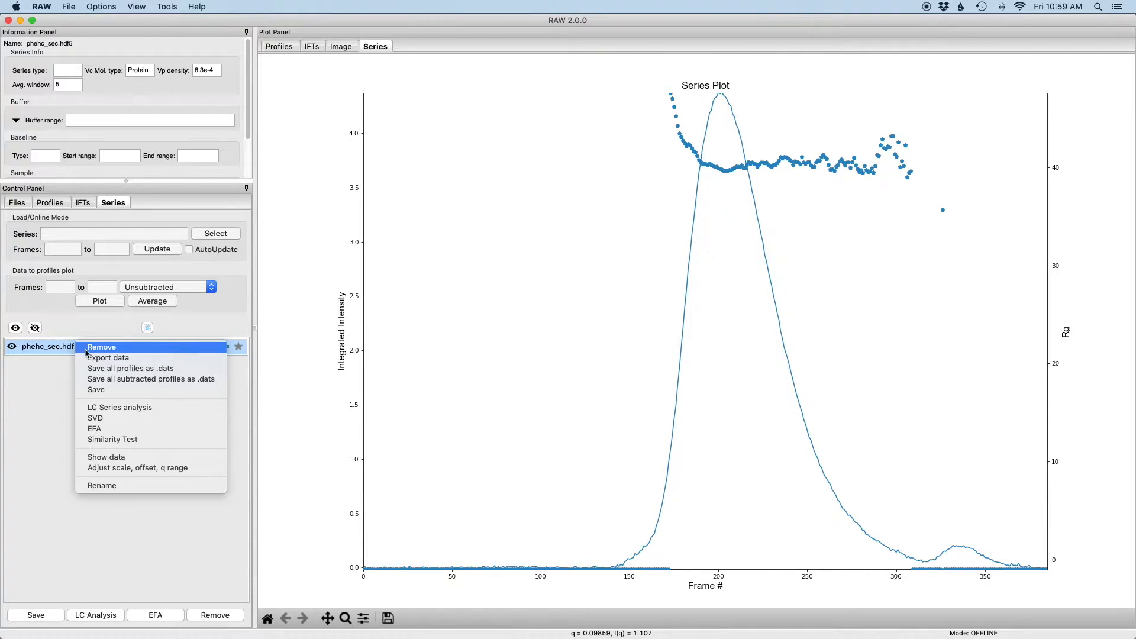
pyautogui.click(103, 430)
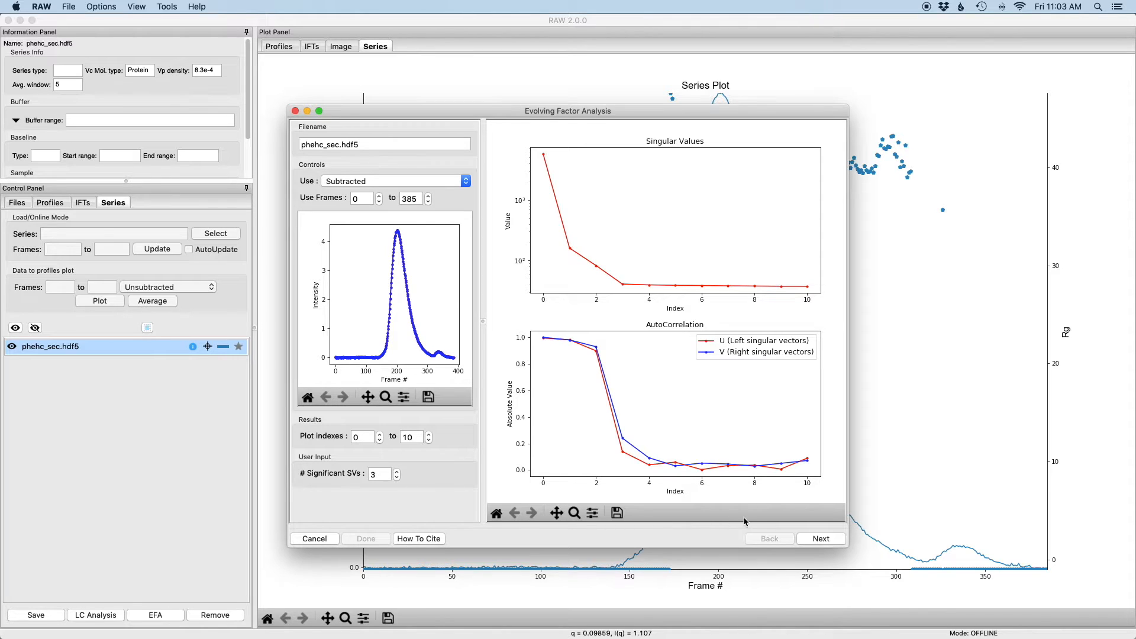
pyautogui.click(822, 539)
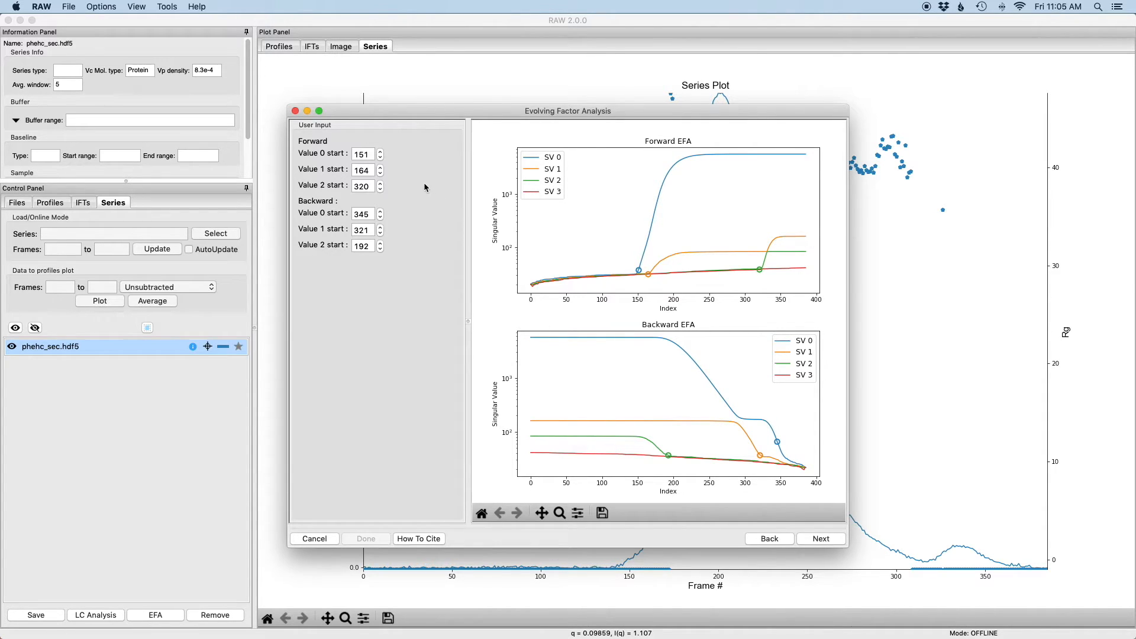
# - Set the forward EFA start points to 147 for Value 0 and 323 for Value 2
pyautogui.click(371, 155)
pyautogui.click(380, 158)
pyautogui.click(379, 158)
pyautogui.click(379, 158)
pyautogui.click(380, 158)
pyautogui.click(379, 186)
# - Set the backward EFA Value 0 start to 364 and advance to the component rotation stage
pyautogui.click(382, 211)
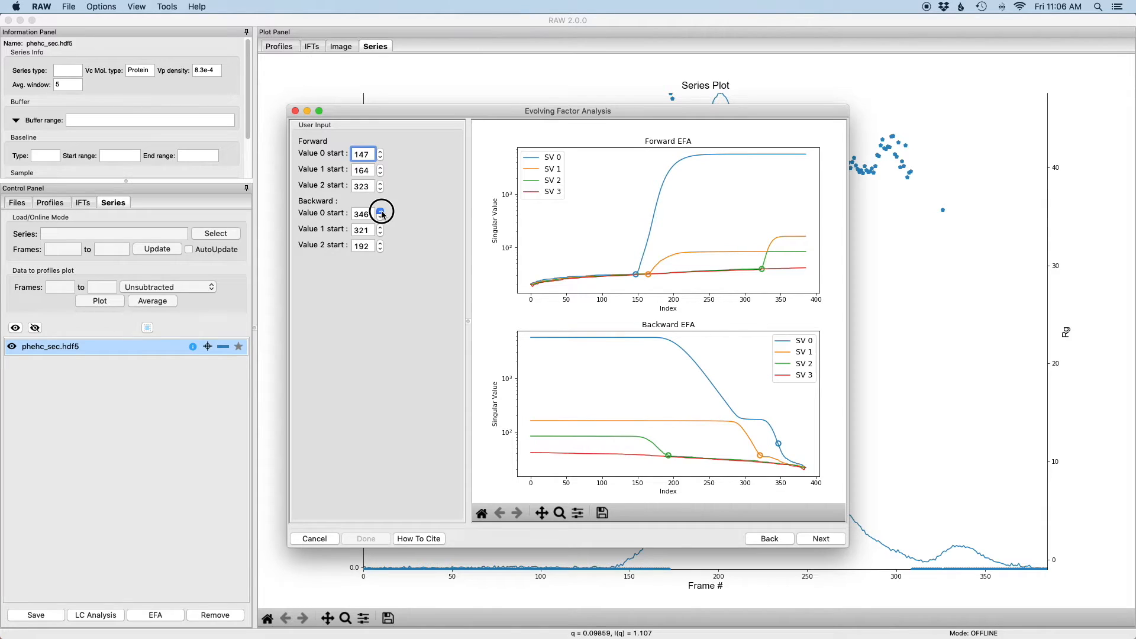
pyautogui.click(382, 212)
pyautogui.click(820, 539)
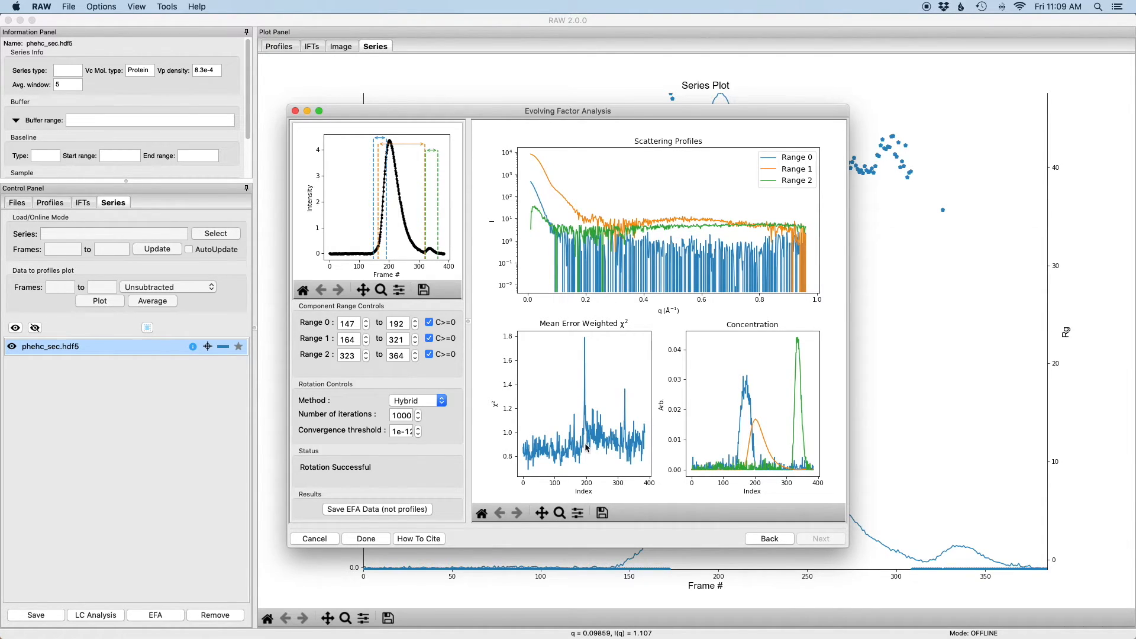
# - Extend the end of component Range 0 to frame 199
pyautogui.click(416, 325)
pyautogui.click(416, 324)
pyautogui.click(416, 325)
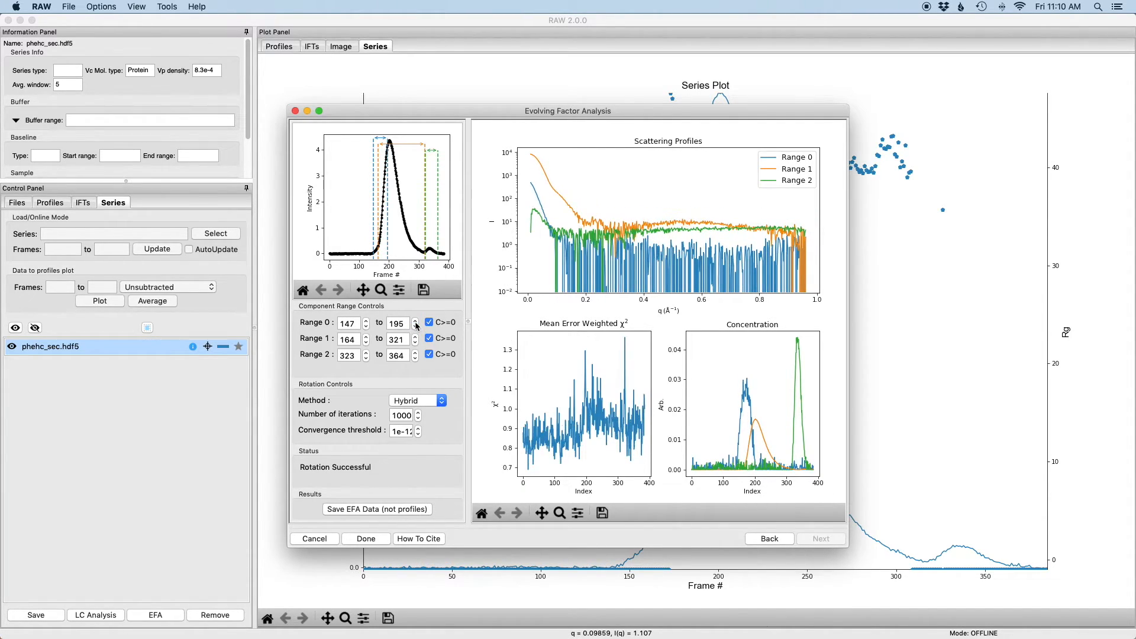
pyautogui.click(416, 324)
pyautogui.click(416, 325)
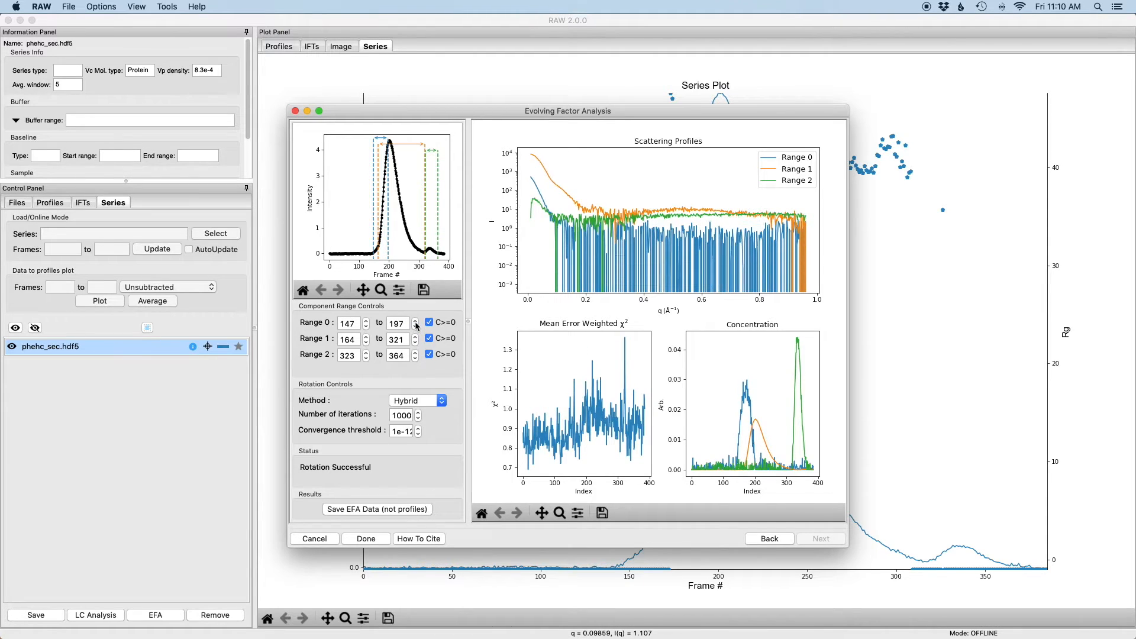
pyautogui.click(416, 325)
pyautogui.click(416, 325)
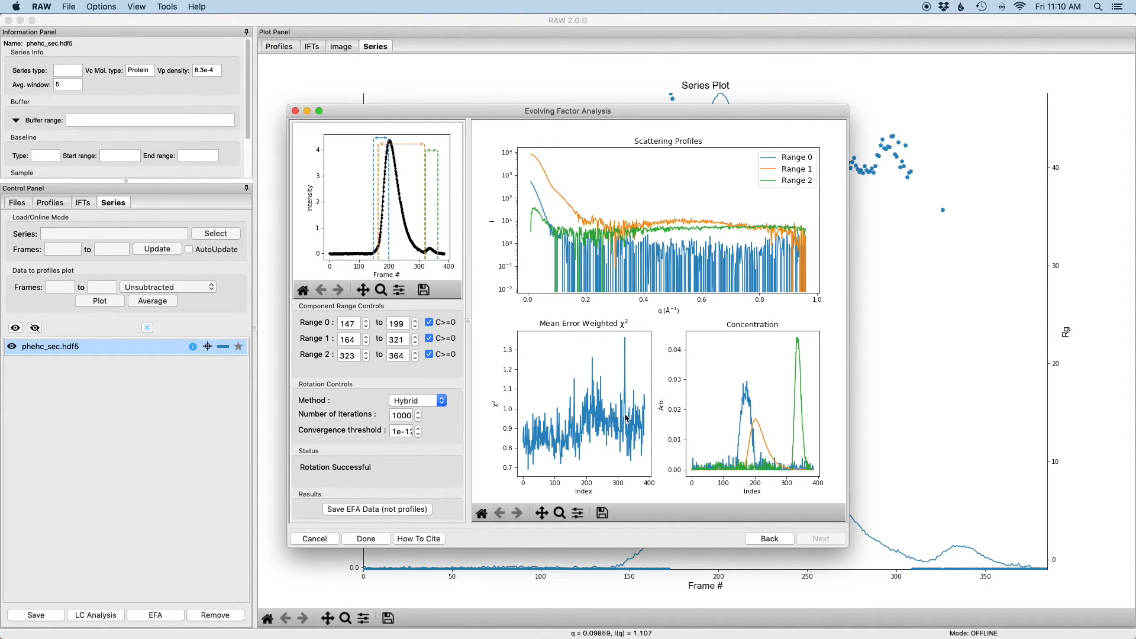
# - Try ending component Range 1 at frame 317, and restore its end to frame 321
pyautogui.click(416, 344)
pyautogui.click(416, 343)
pyautogui.click(415, 343)
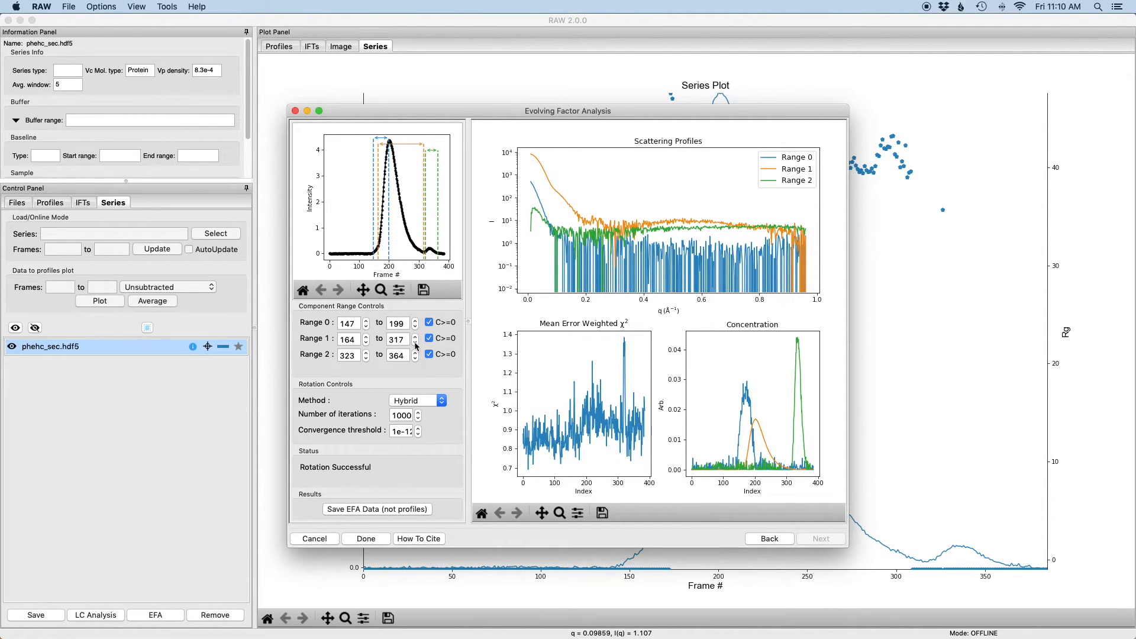
pyautogui.click(415, 338)
pyautogui.click(415, 338)
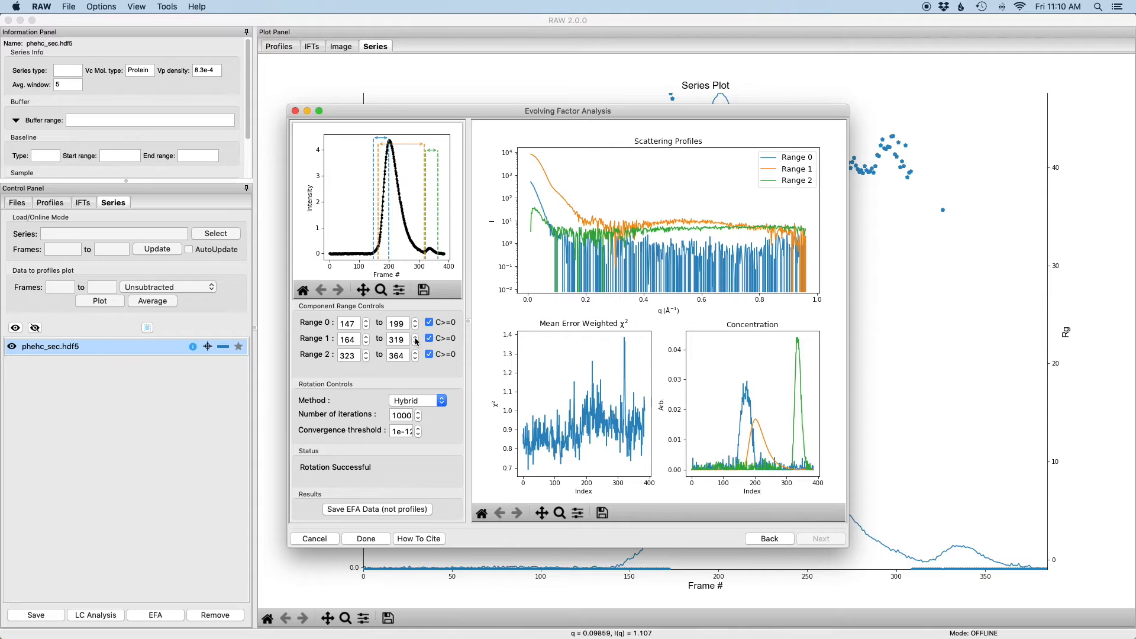
pyautogui.click(415, 338)
pyautogui.click(416, 339)
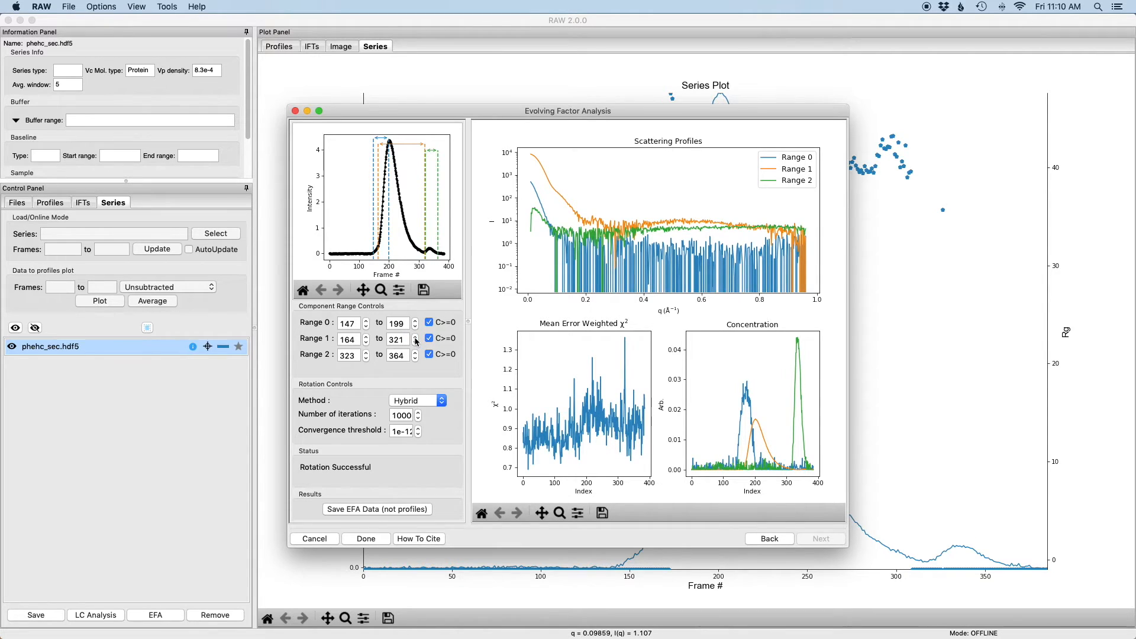
# - Set the start of component Range 2 to frame 319
pyautogui.click(366, 359)
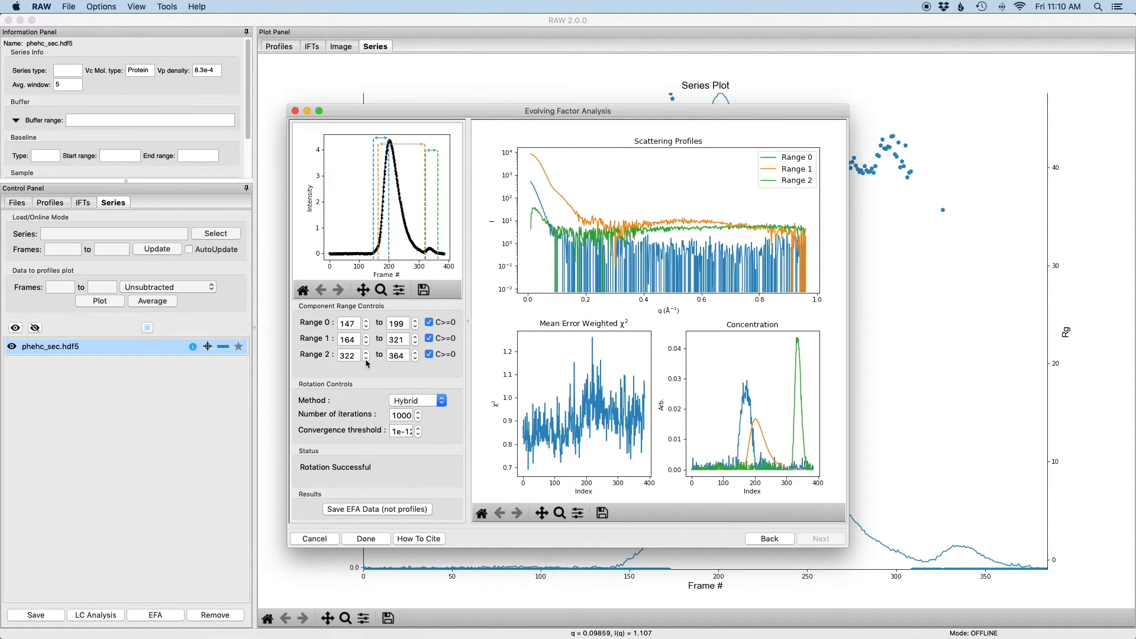
pyautogui.click(366, 359)
pyautogui.click(366, 359)
pyautogui.click(366, 358)
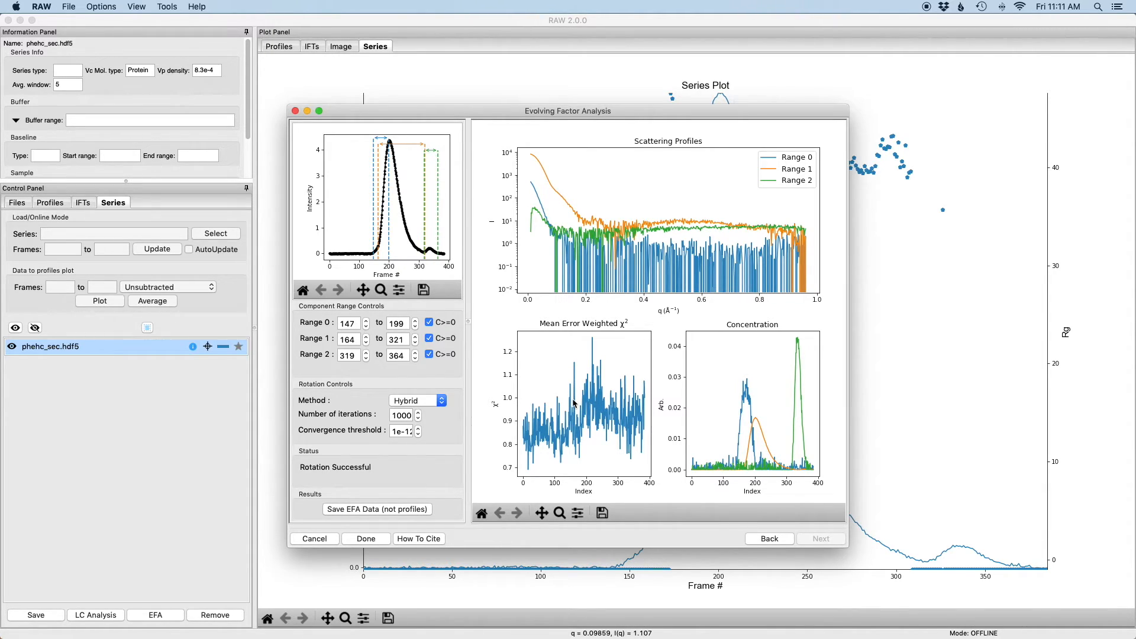
# - Set the start of component Range 1 to frame 161 and check the adjusted start points on the forward and backward EFA plots
pyautogui.click(366, 343)
pyautogui.click(366, 343)
pyautogui.click(366, 343)
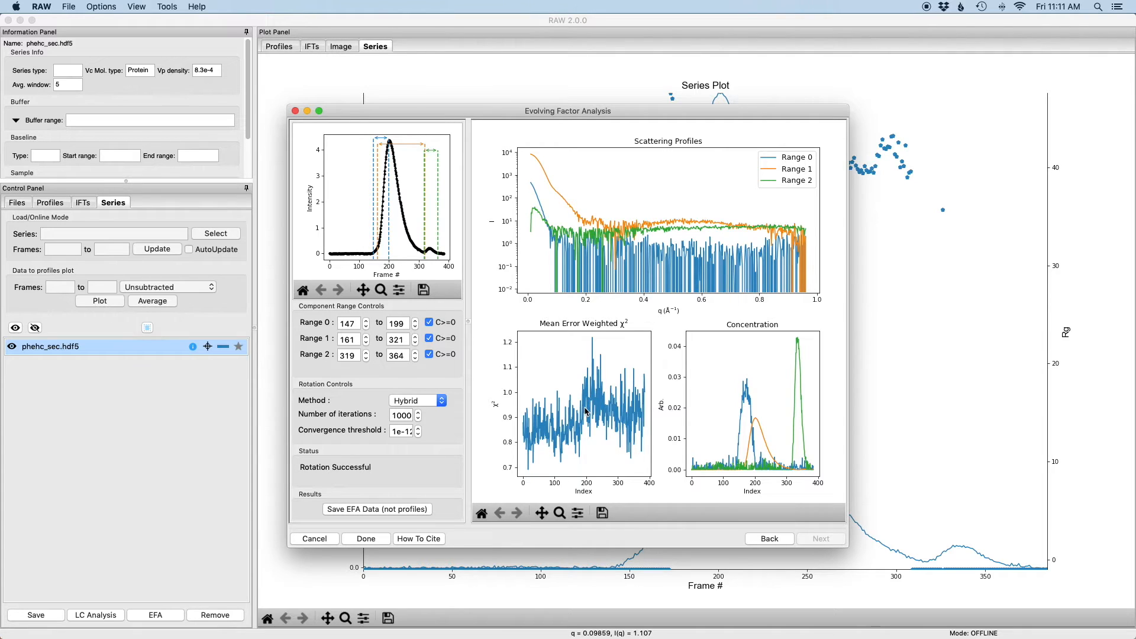
pyautogui.click(769, 538)
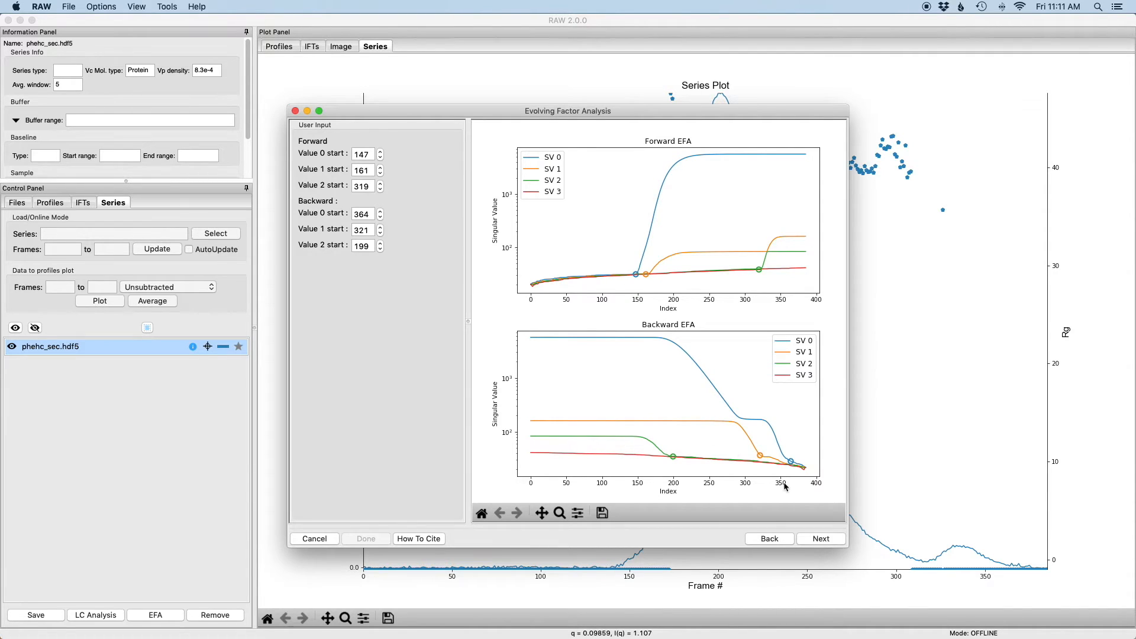
pyautogui.click(832, 541)
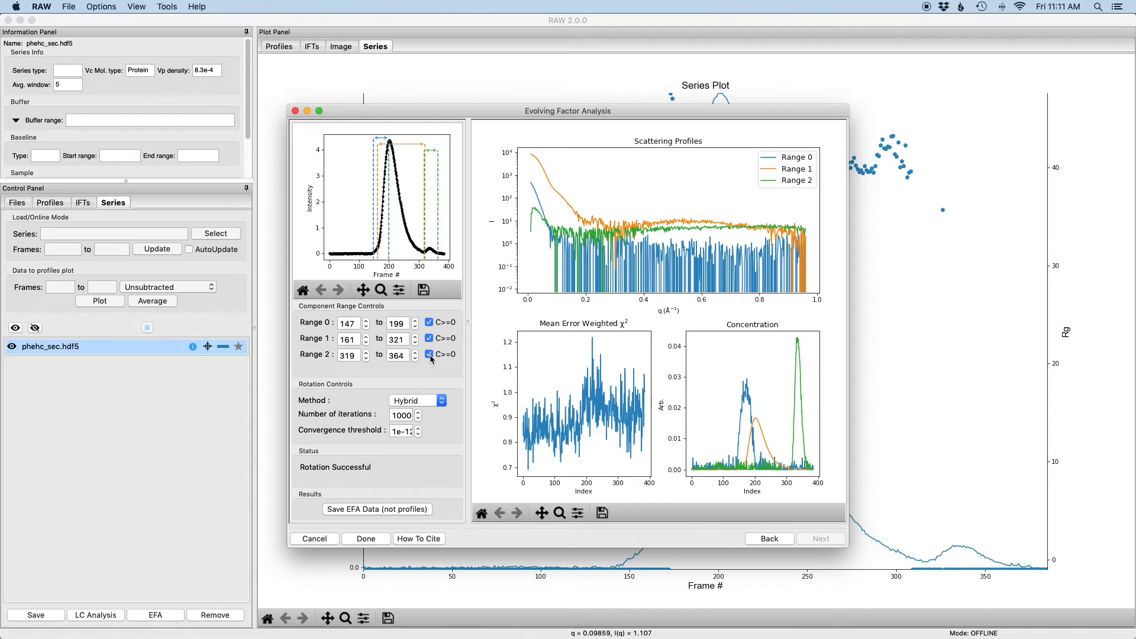
# - Turn the C>=0 constraint off and back on for each component range individually to compare the concentration plots
pyautogui.click(430, 324)
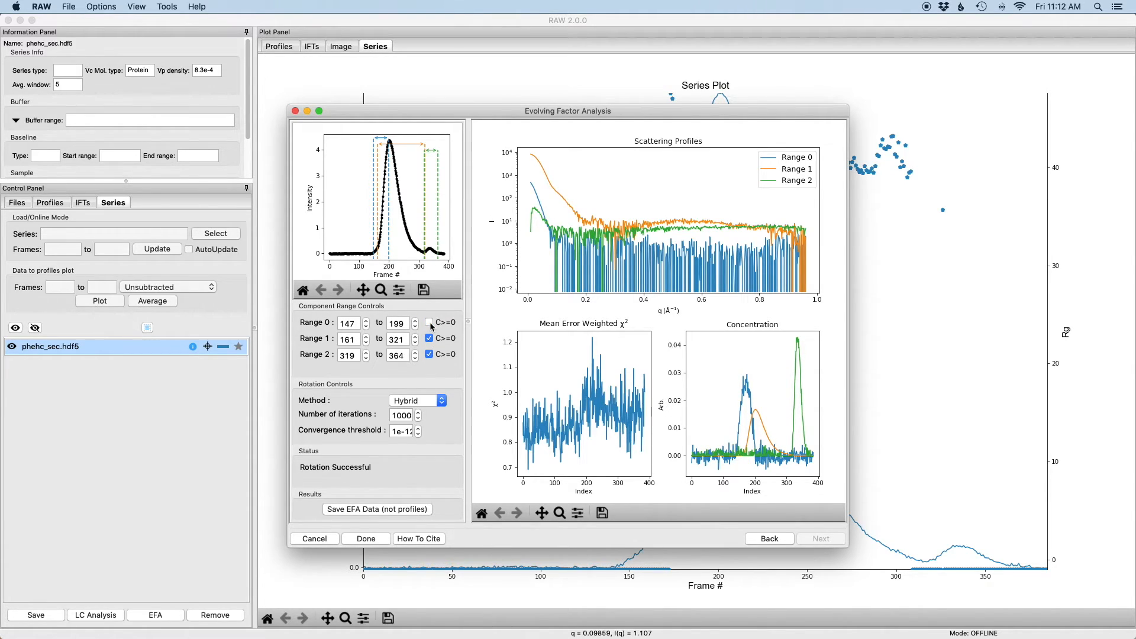
pyautogui.click(430, 323)
pyautogui.click(430, 339)
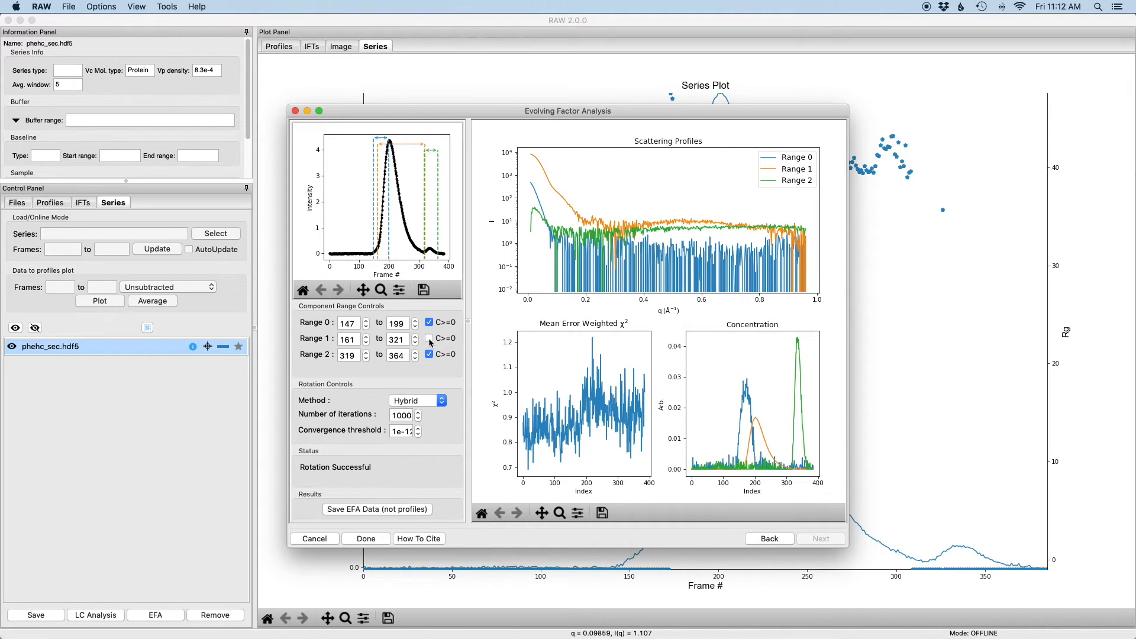
pyautogui.click(429, 339)
pyautogui.click(430, 355)
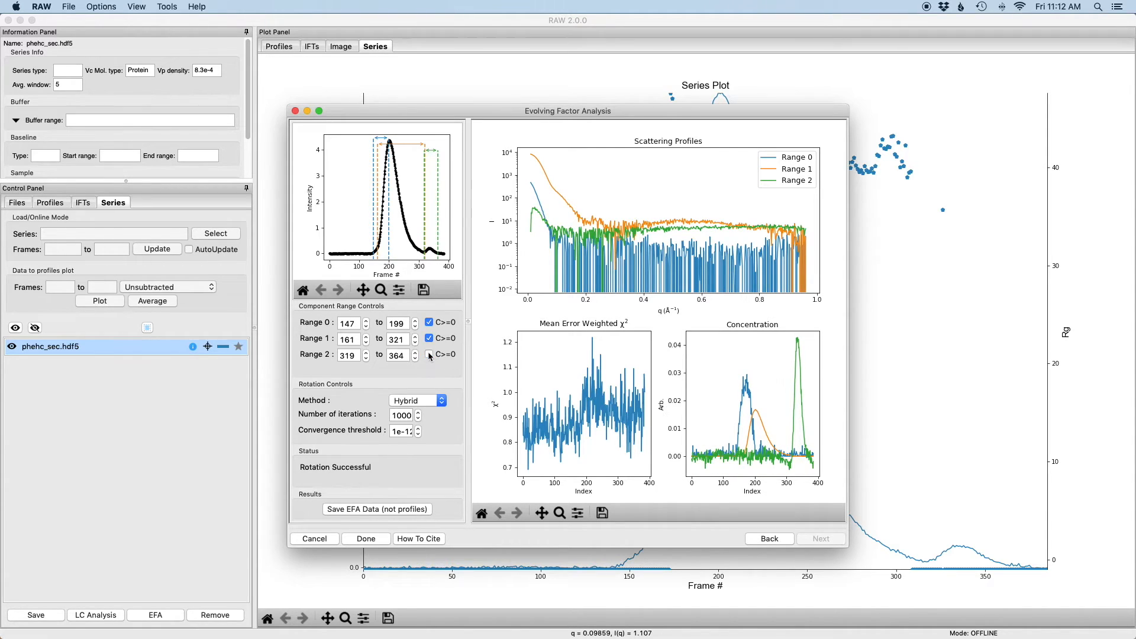
pyautogui.click(430, 355)
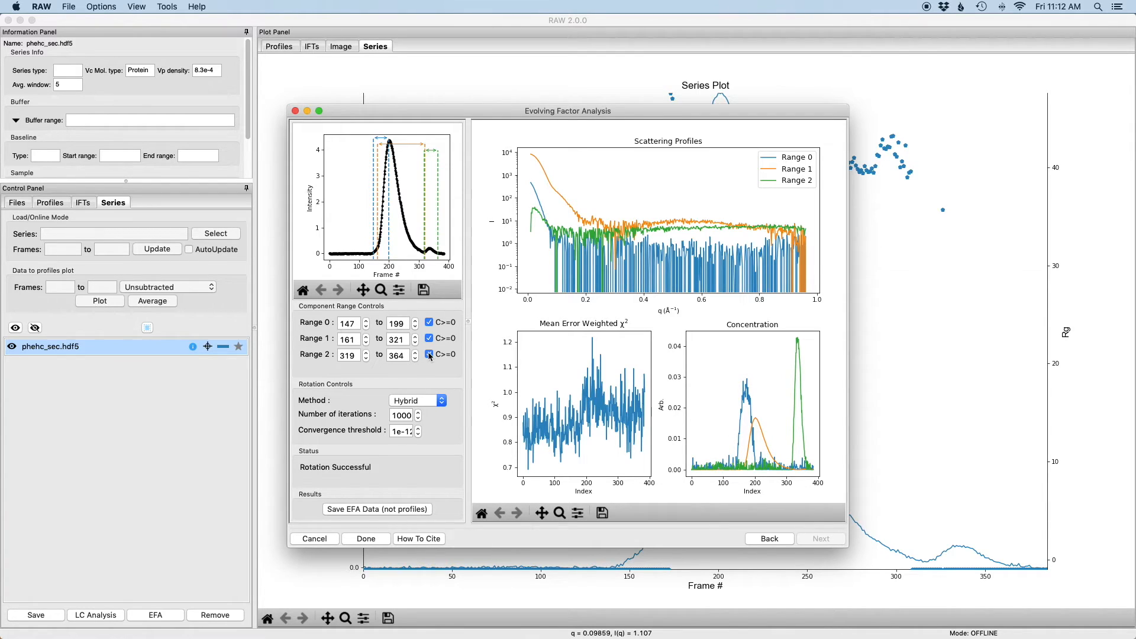
pyautogui.click(430, 355)
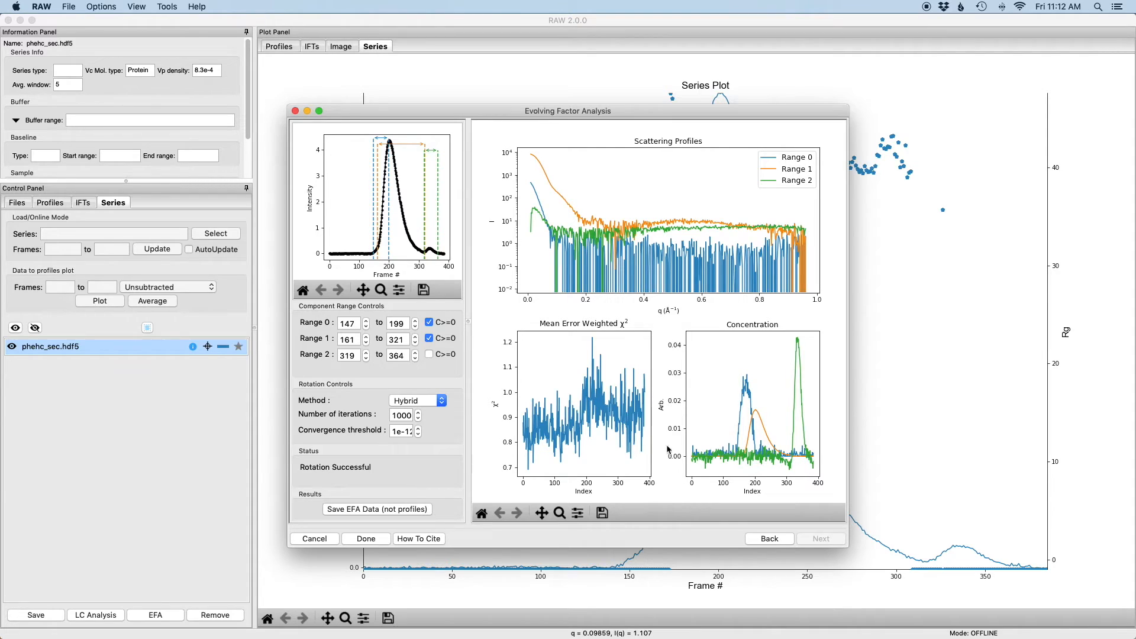
pyautogui.click(429, 354)
pyautogui.click(429, 339)
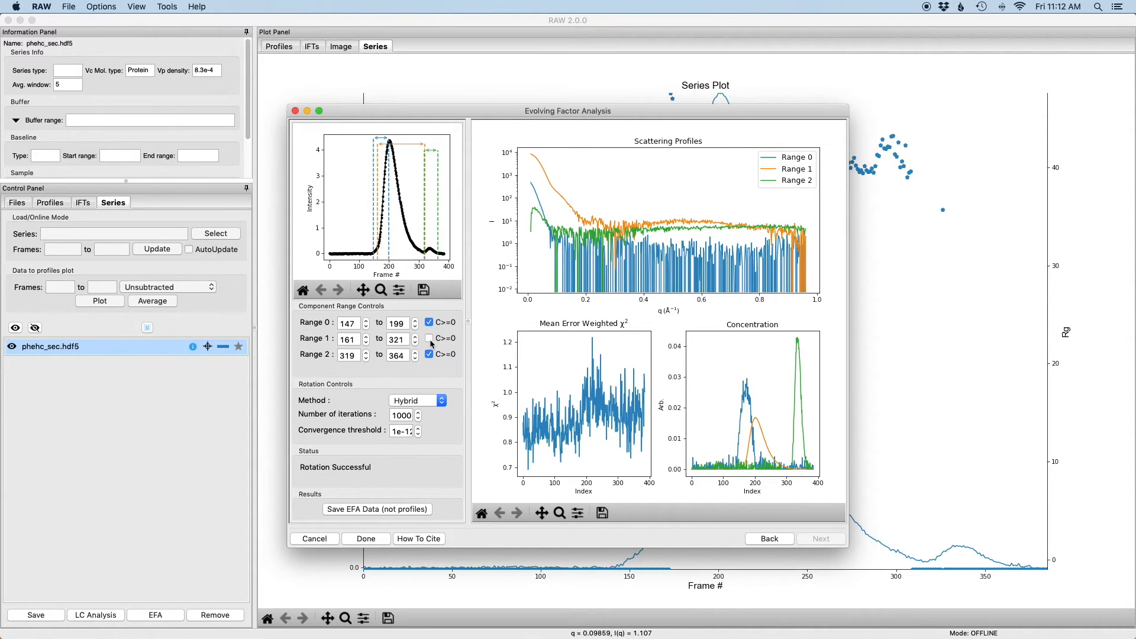
pyautogui.click(429, 339)
# - Turn off the C>=0 constraint for all three component ranges together, and re-enable it for each
pyautogui.click(430, 323)
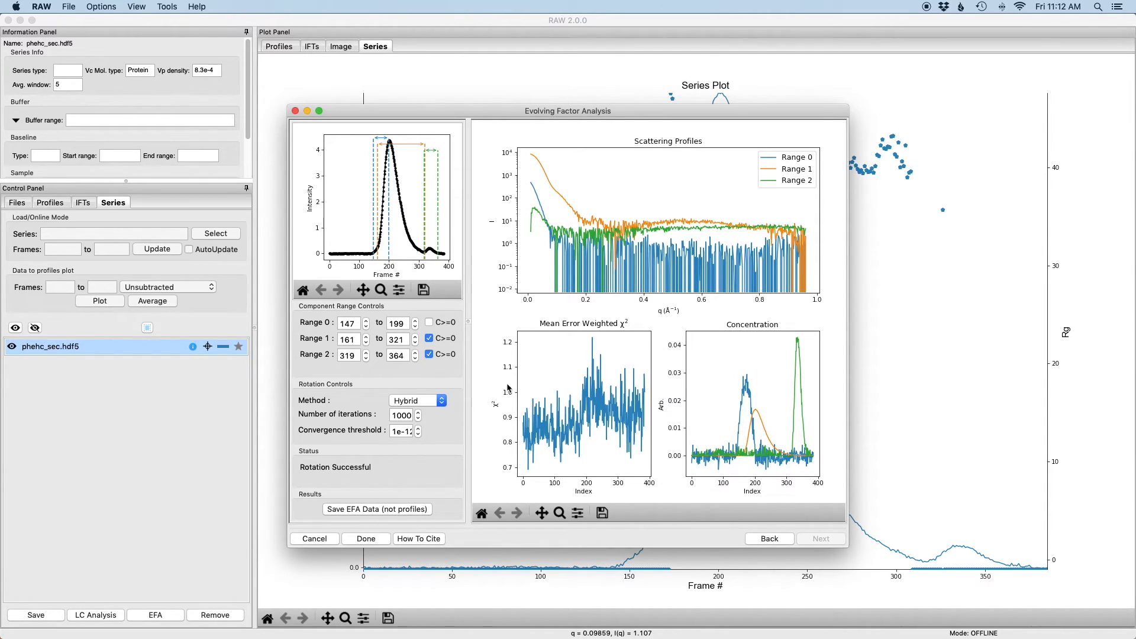
pyautogui.click(429, 339)
pyautogui.click(430, 354)
pyautogui.click(430, 355)
pyautogui.click(430, 339)
pyautogui.click(429, 323)
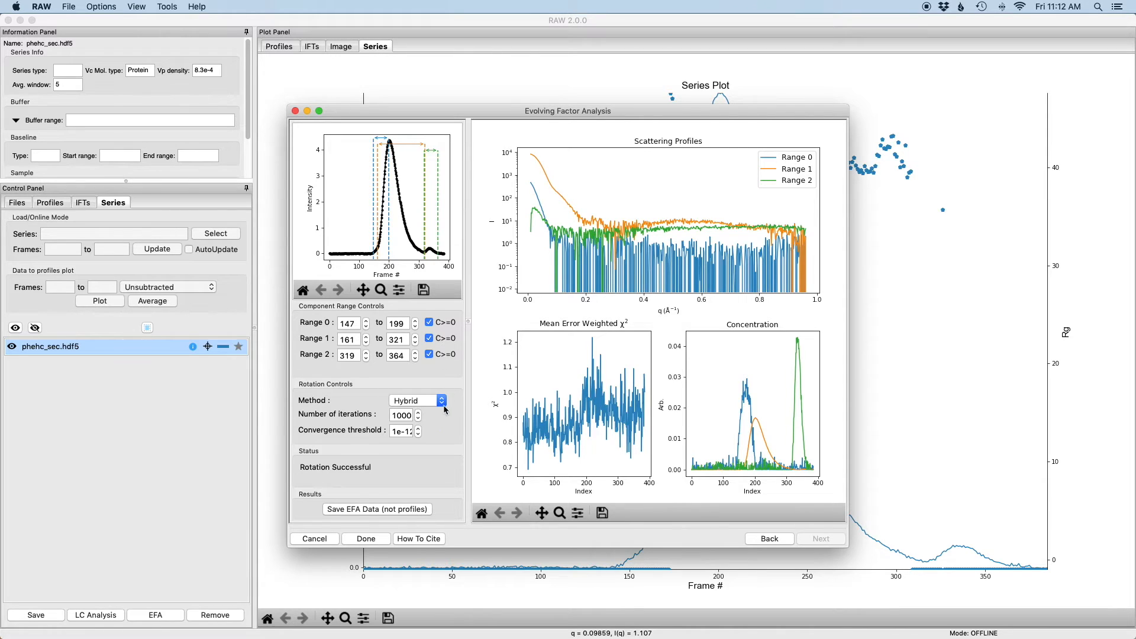
# - Save the EFA data without profiles as phehc_sec_efa.csv in sec_data, replacing the existing file
pyautogui.click(412, 511)
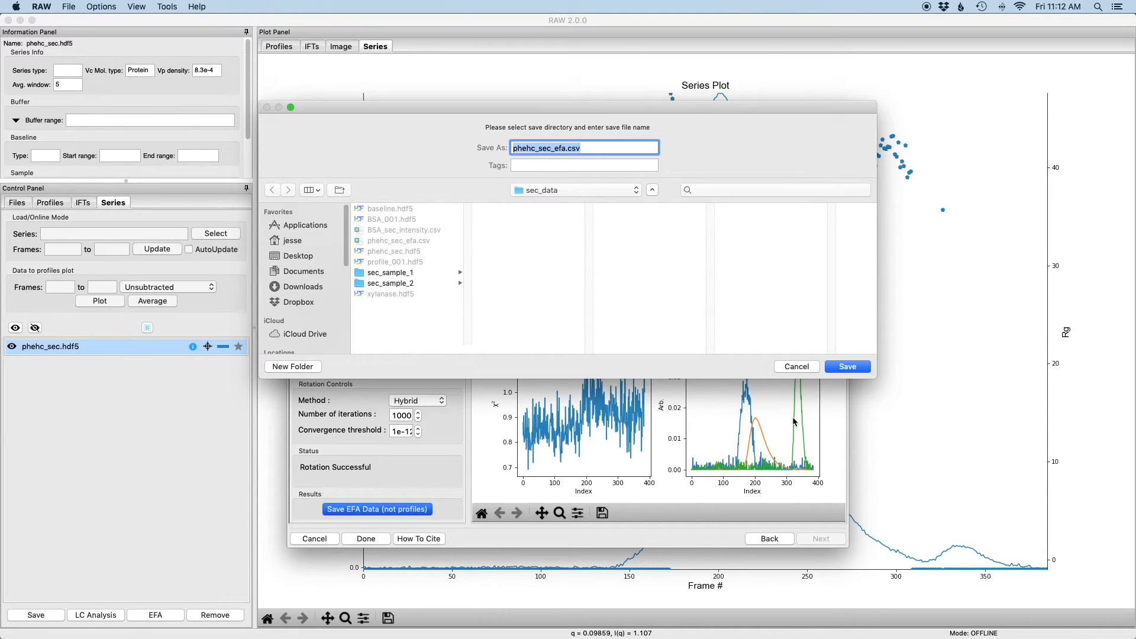
pyautogui.click(848, 367)
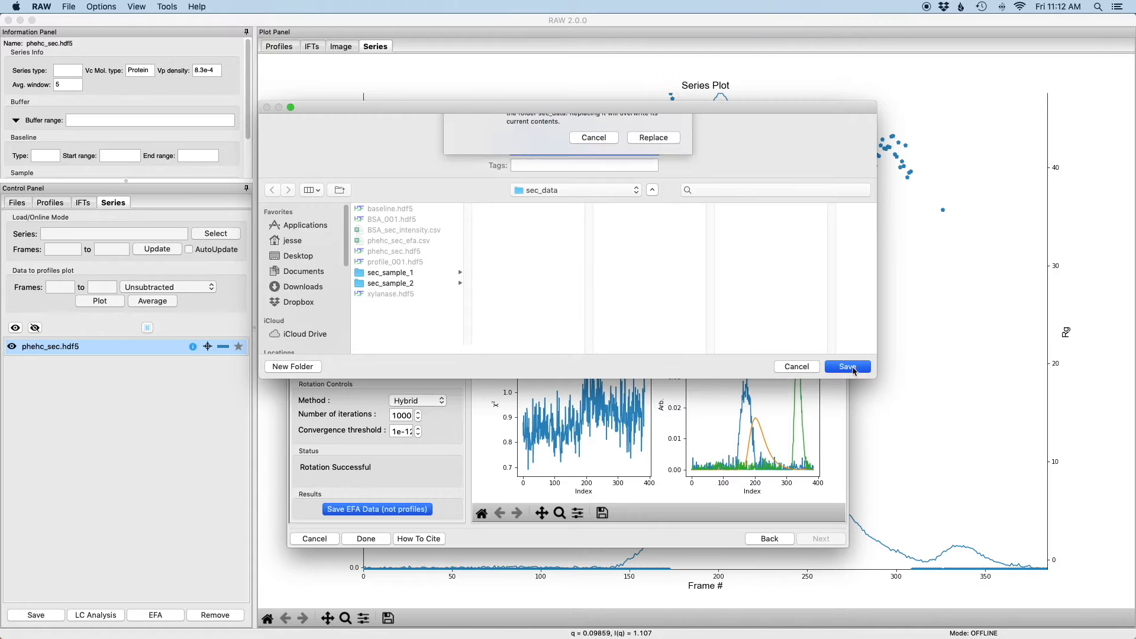
pyautogui.click(668, 184)
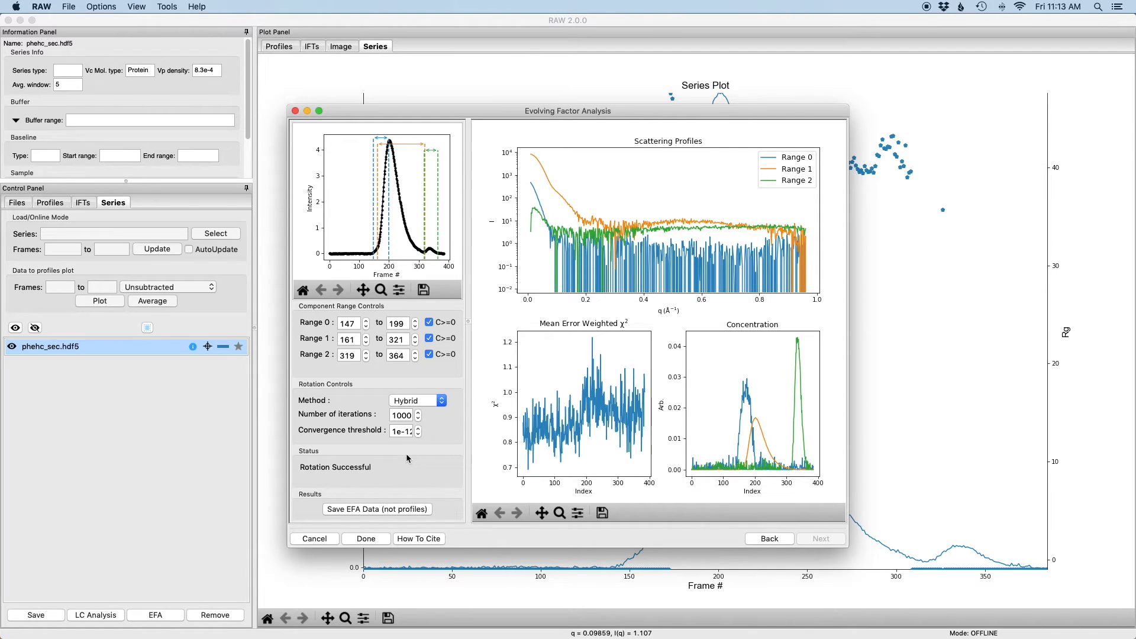
# - Check how to cite EFA, and finish the analysis to display the extracted scattering profiles
pyautogui.click(427, 540)
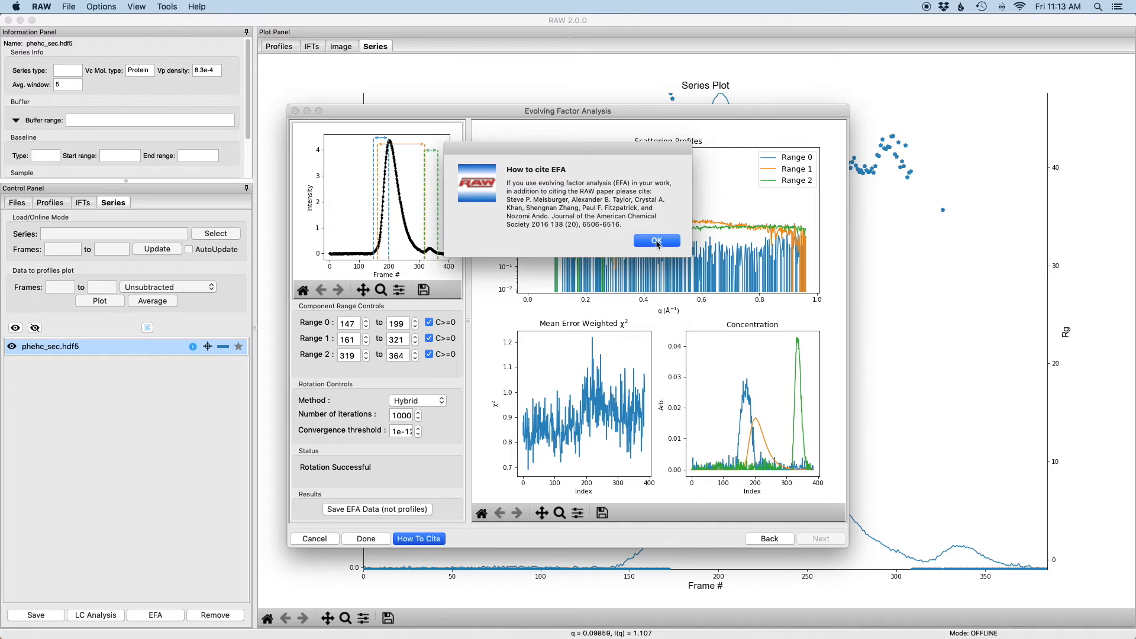
pyautogui.click(656, 242)
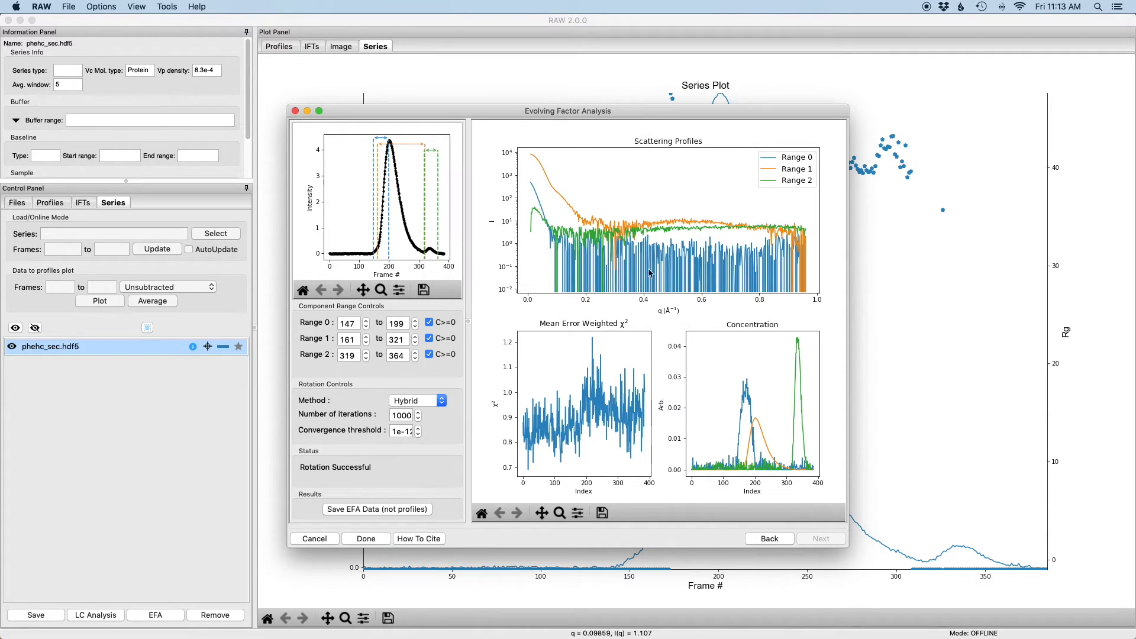
pyautogui.click(366, 539)
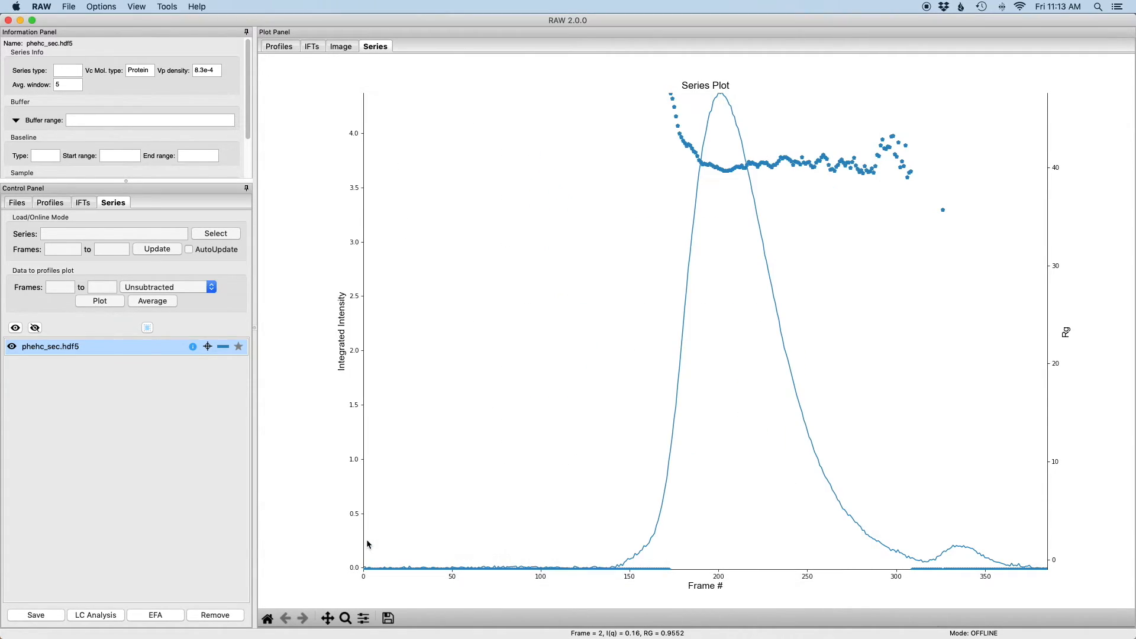
pyautogui.click(287, 46)
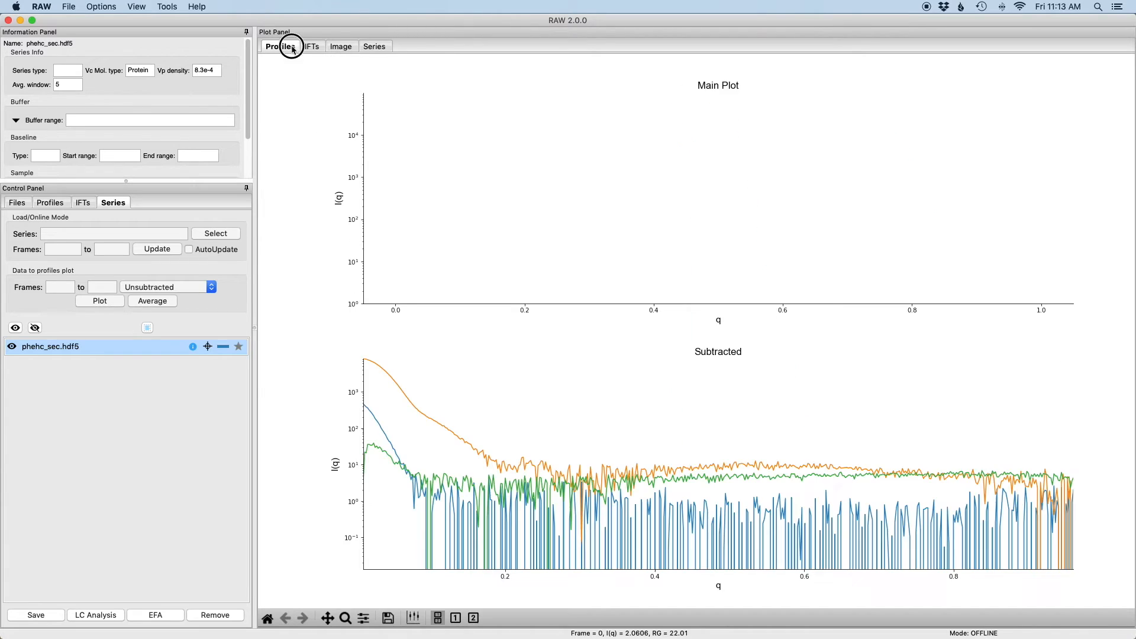
# - View the history of the phehc_sec_0 profile to check its EFA component range and input file
pyautogui.click(55, 203)
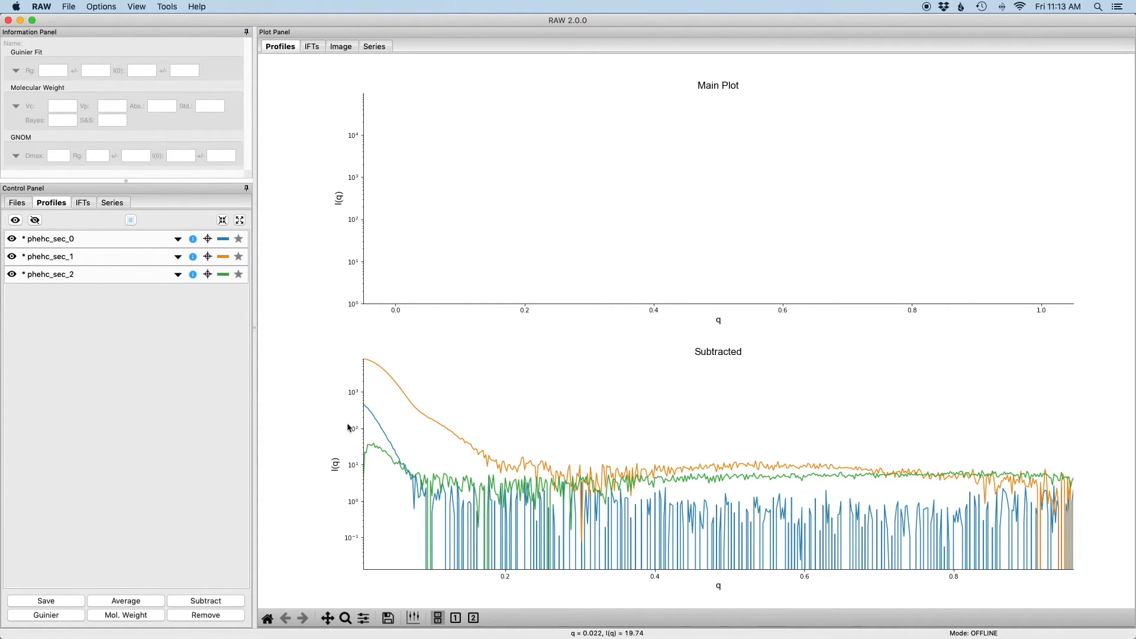
pyautogui.click(65, 248)
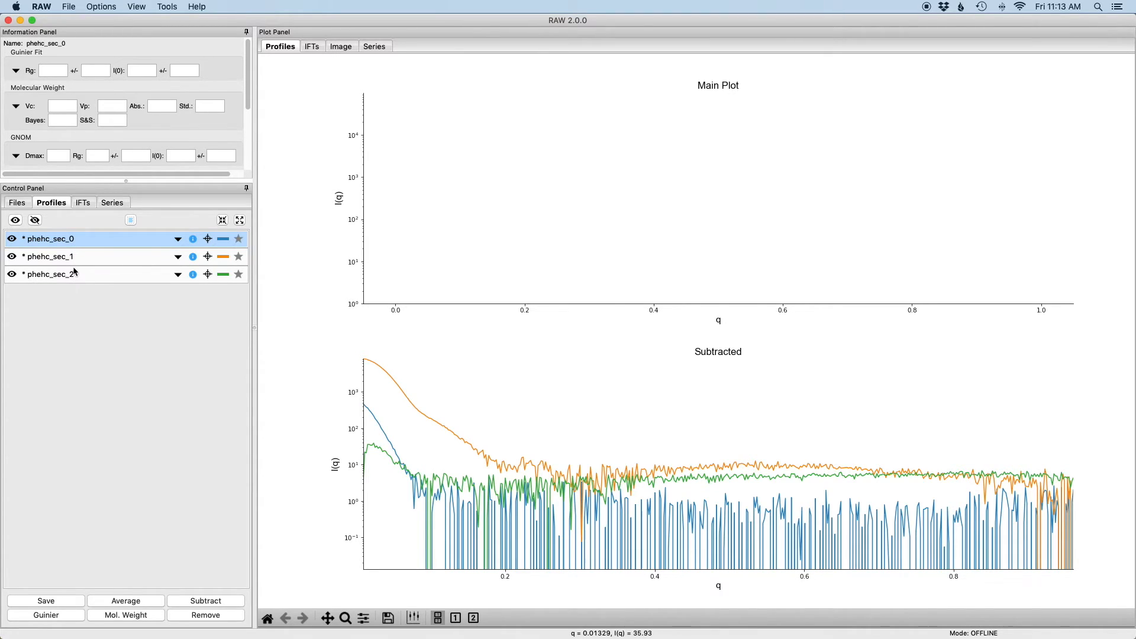
pyautogui.rightClick(81, 238)
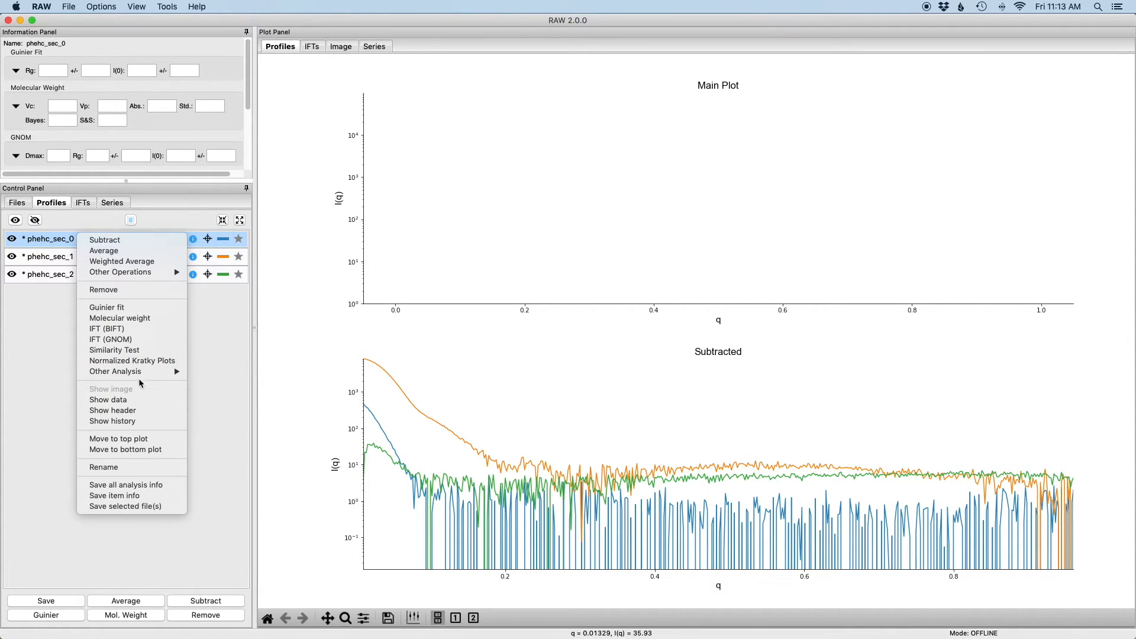
pyautogui.click(141, 421)
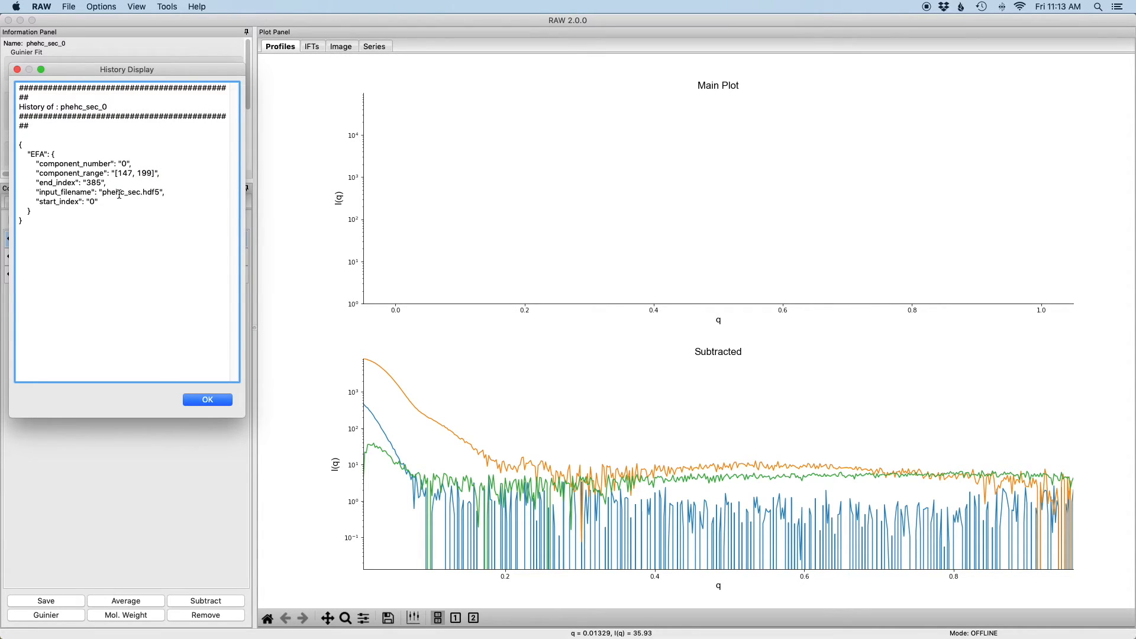
pyautogui.click(213, 403)
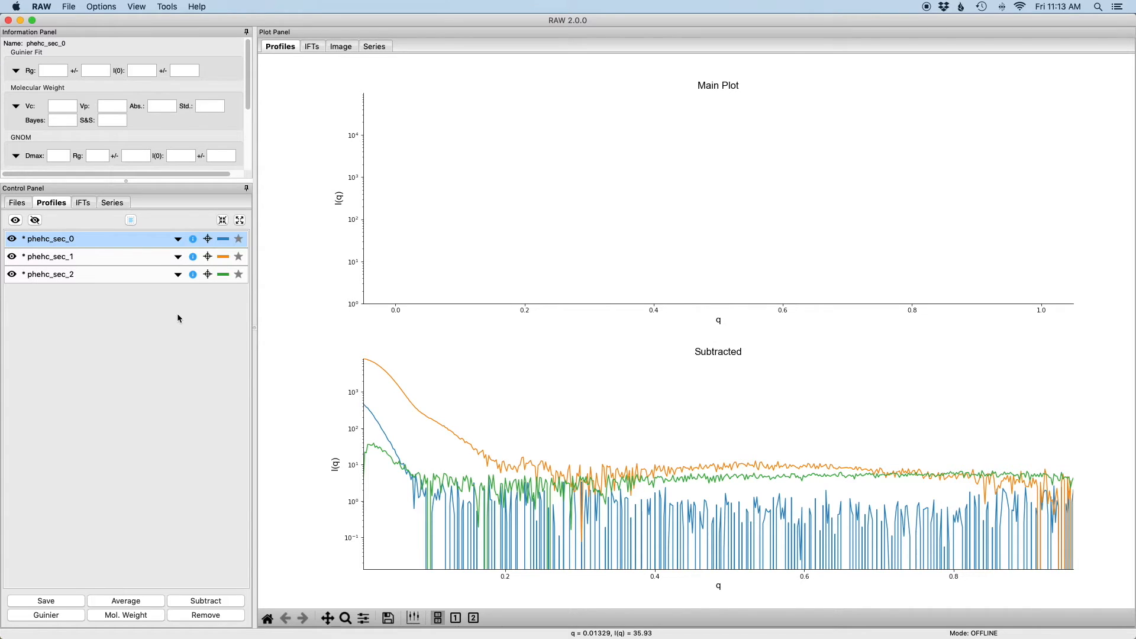
# - Hide the phehc_sec_0 and phehc_sec_2 profiles, and run and accept a Guinier fit on phehc_sec_1
pyautogui.click(12, 239)
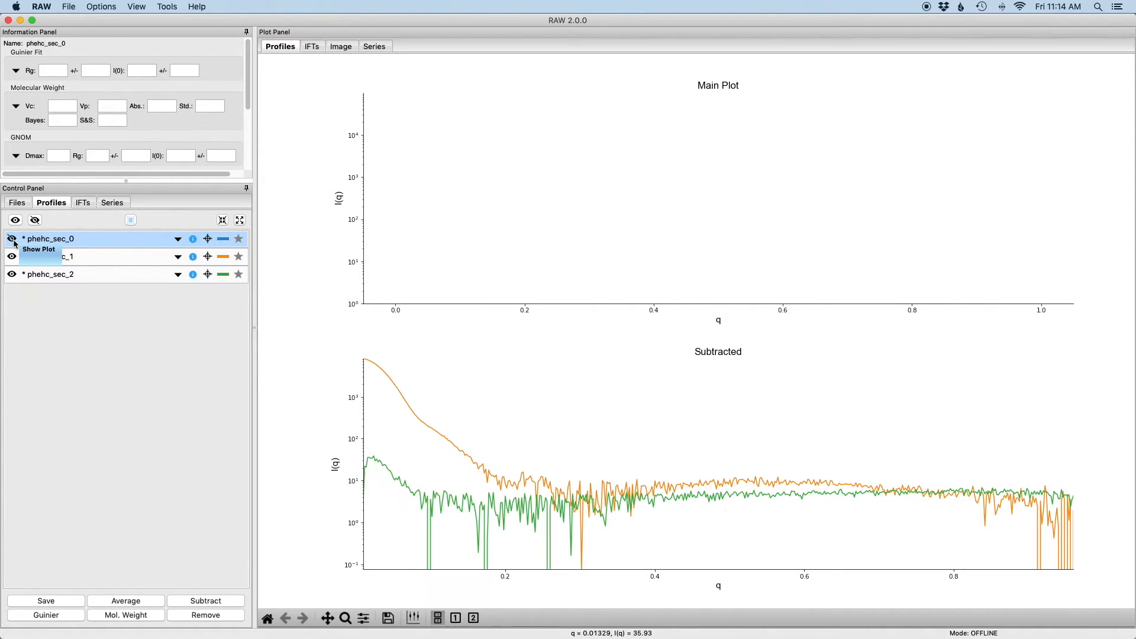
pyautogui.click(12, 276)
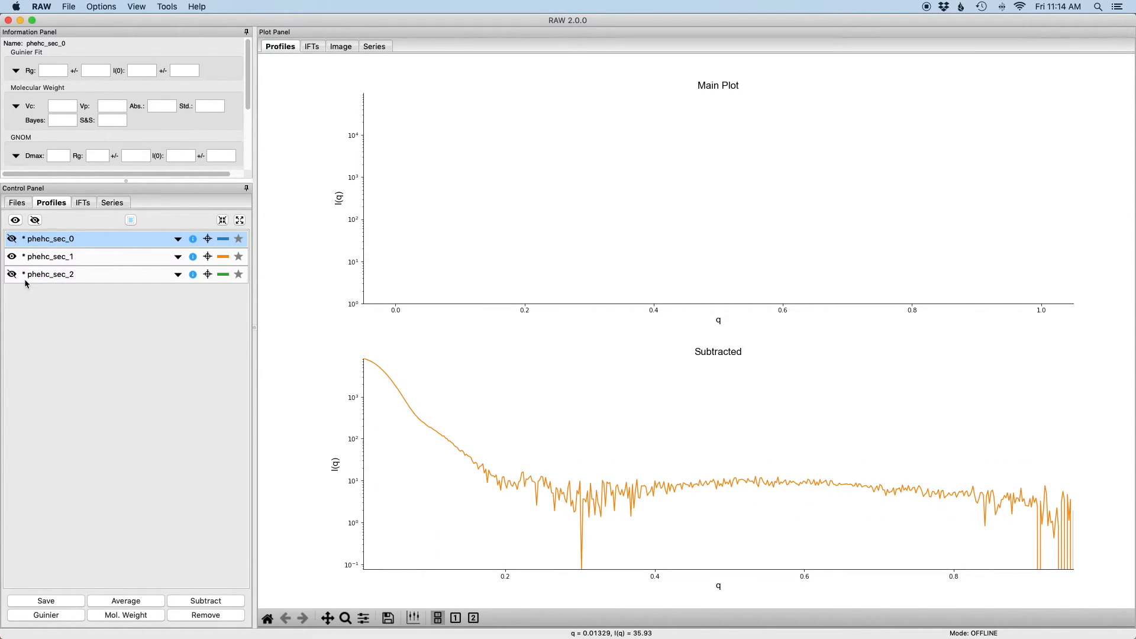
pyautogui.rightClick(77, 256)
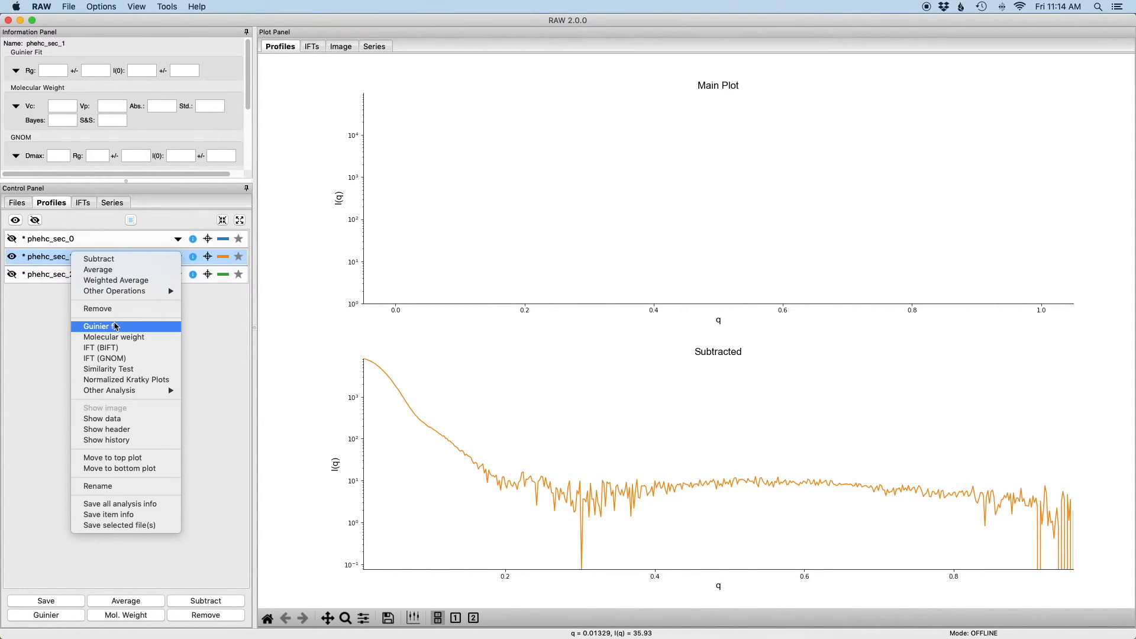
pyautogui.click(116, 327)
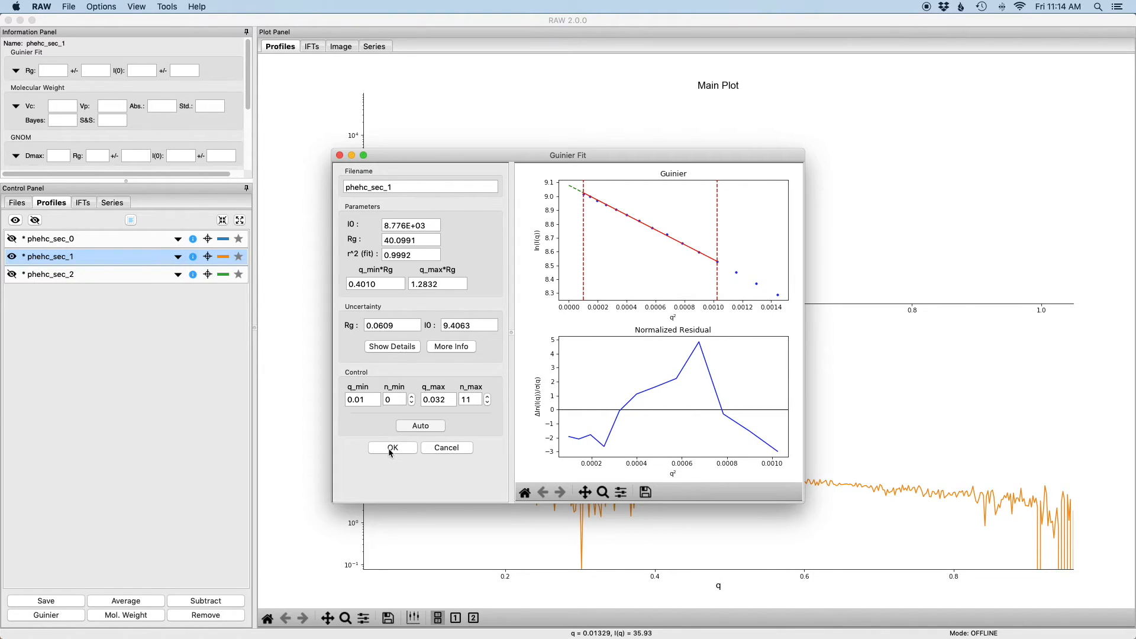
pyautogui.click(390, 453)
pyautogui.click(121, 264)
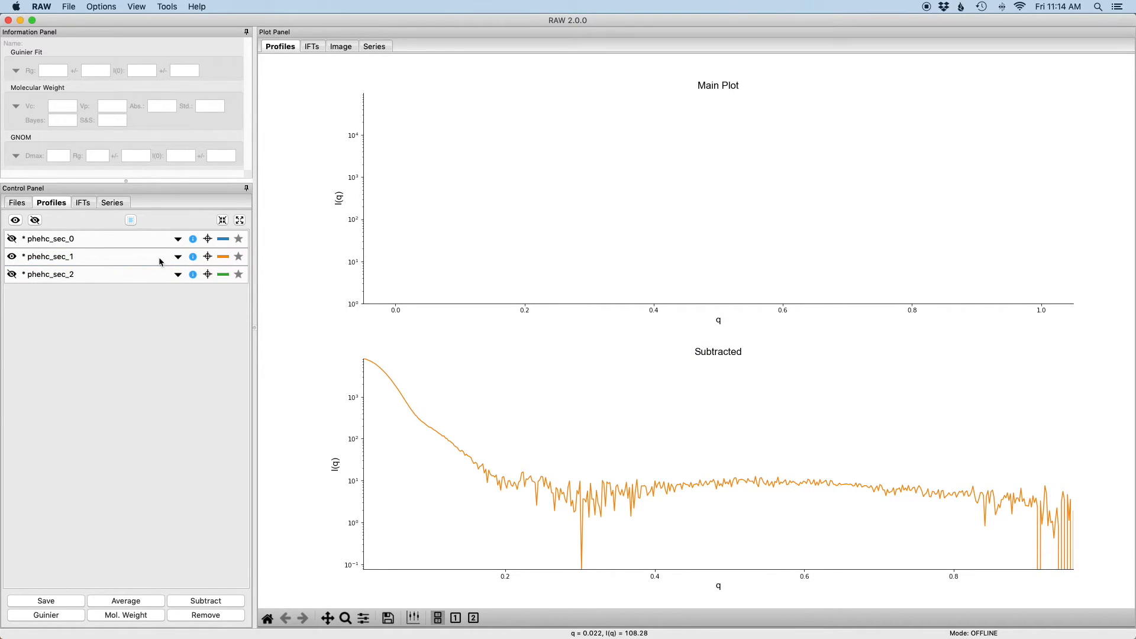
# - Load the BSA_001.hdf5 series from sec_data and start an Evolving Factor Analysis on it
pyautogui.click(17, 203)
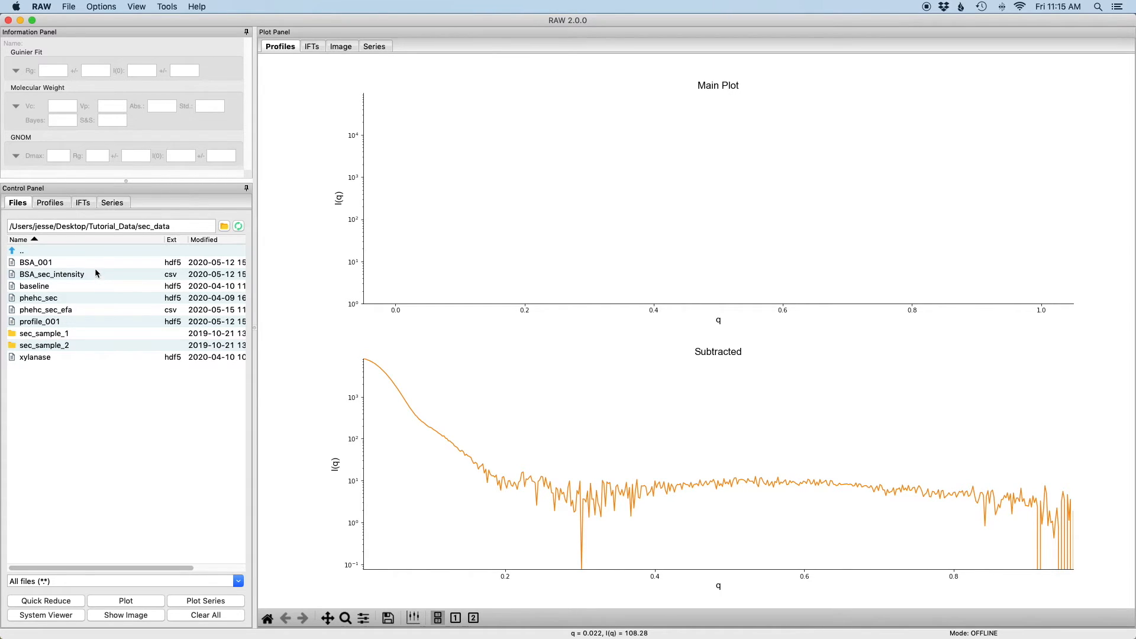
pyautogui.doubleClick(40, 267)
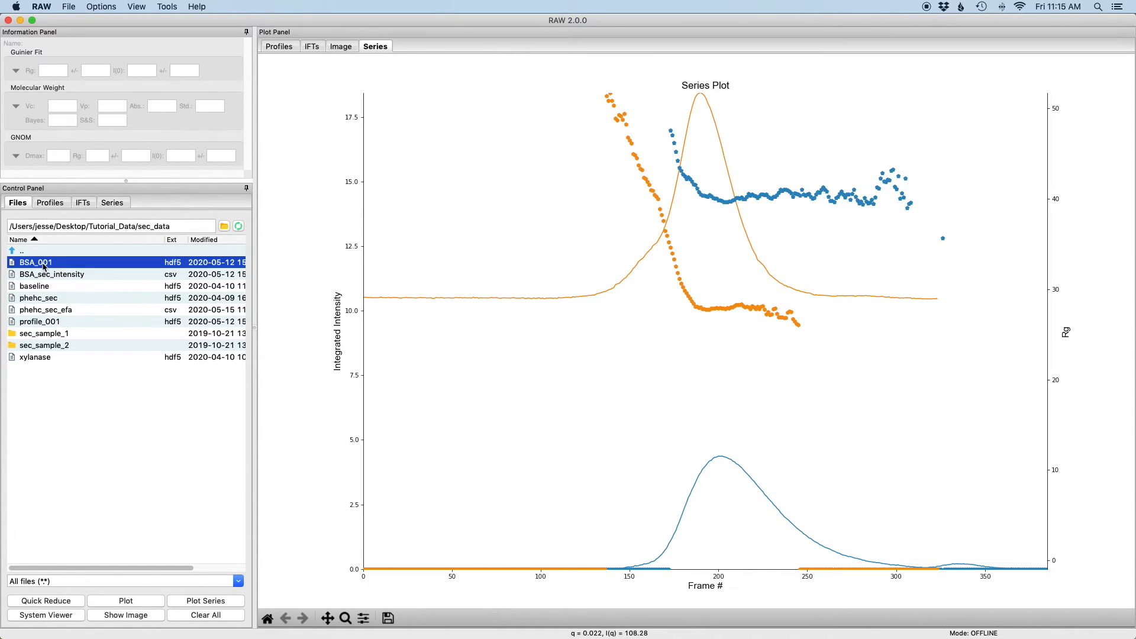
pyautogui.click(112, 204)
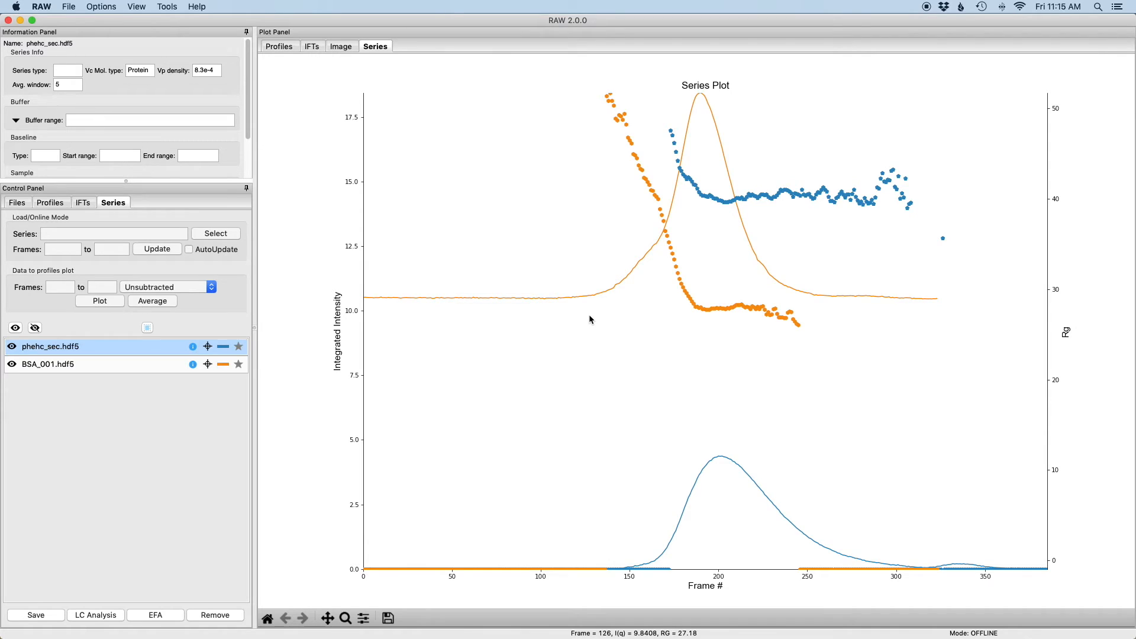
pyautogui.click(141, 368)
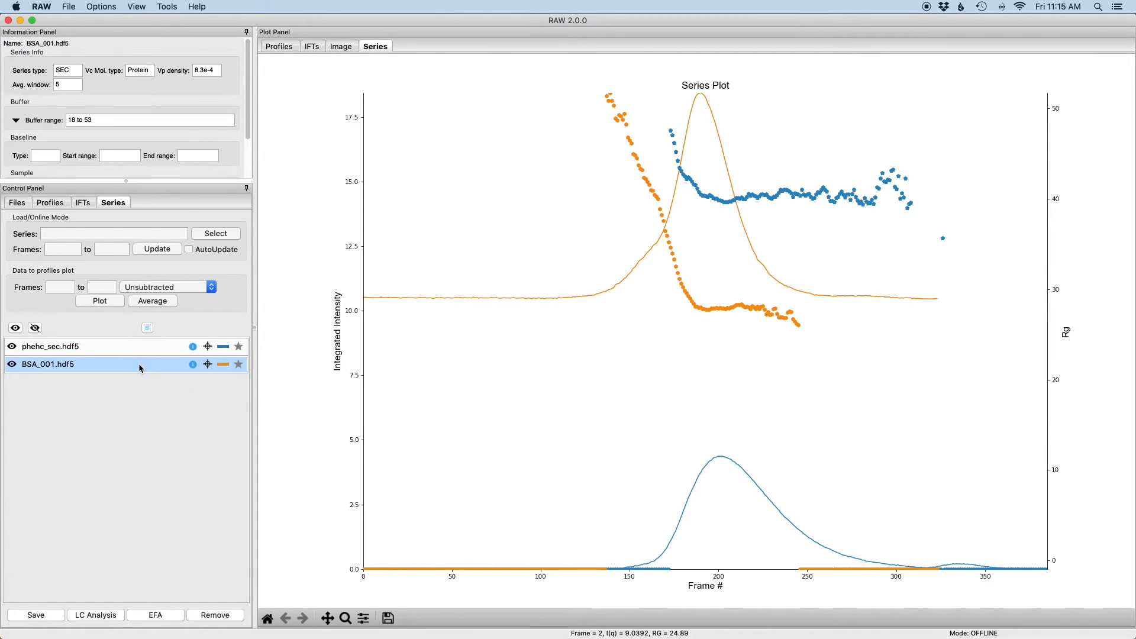
pyautogui.rightClick(85, 372)
pyautogui.click(120, 449)
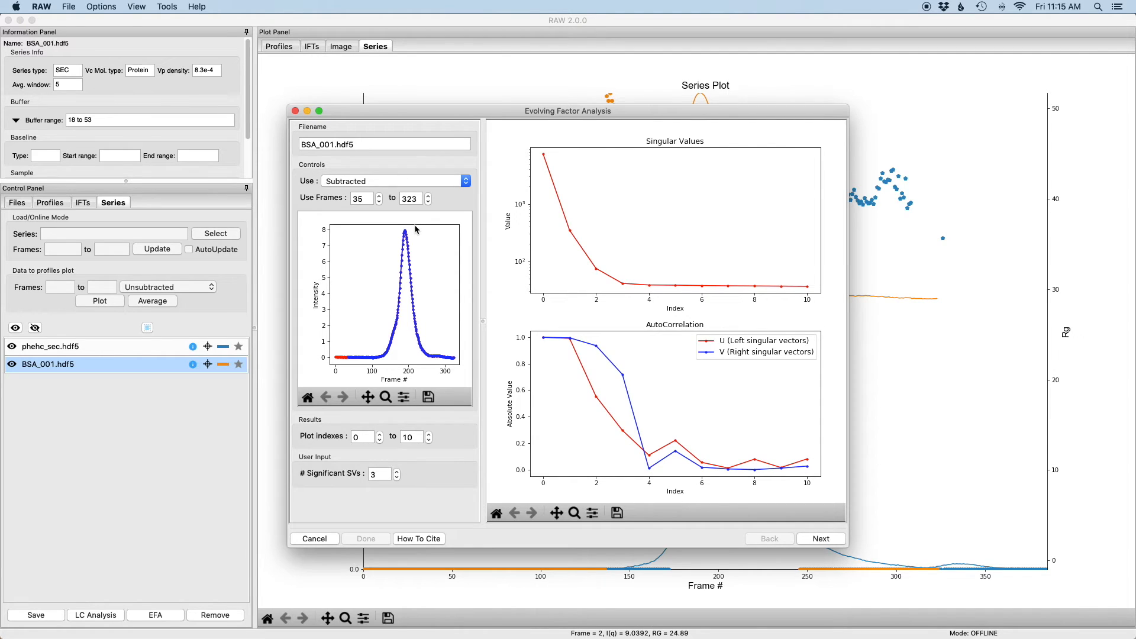
# - Set the first frame used for the BSA_001 EFA to 100
pyautogui.click(358, 199)
pyautogui.doubleClick(358, 199)
pyautogui.write('199')
pyautogui.press('BackSpace')
pyautogui.press('BackSpace')
pyautogui.write('99')
pyautogui.write('00')
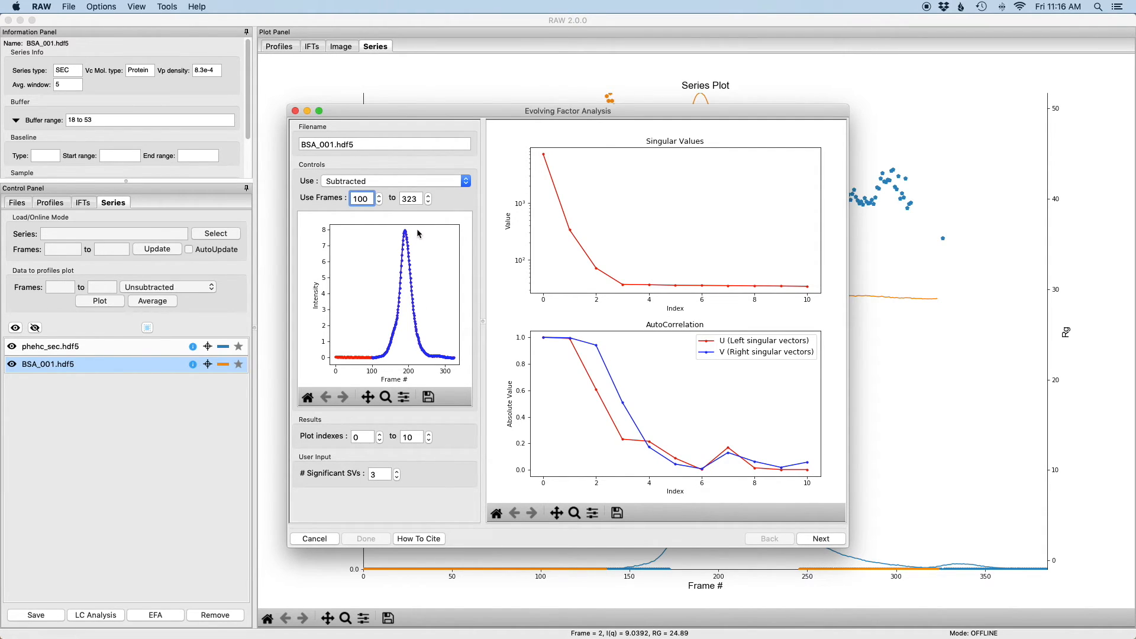
# - Set the last frame used to 209 and the significant singular values to 2, and continue to the forward and backward EFA
pyautogui.doubleClick(413, 199)
pyautogui.write('250')
pyautogui.click(428, 203)
pyautogui.click(428, 203)
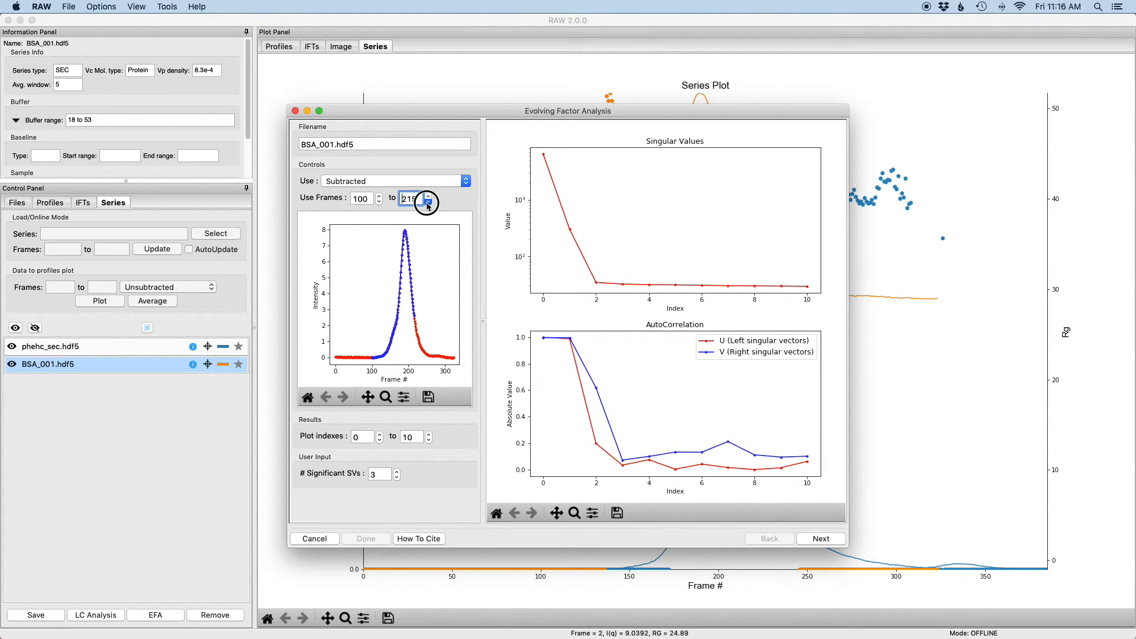
pyautogui.click(428, 203)
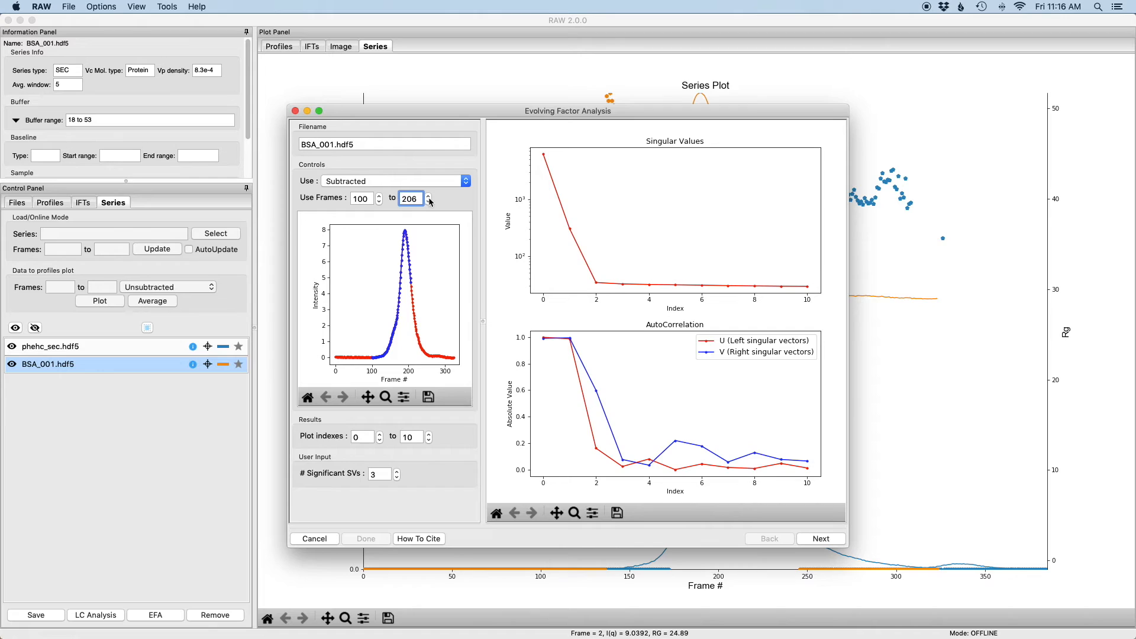
pyautogui.click(429, 196)
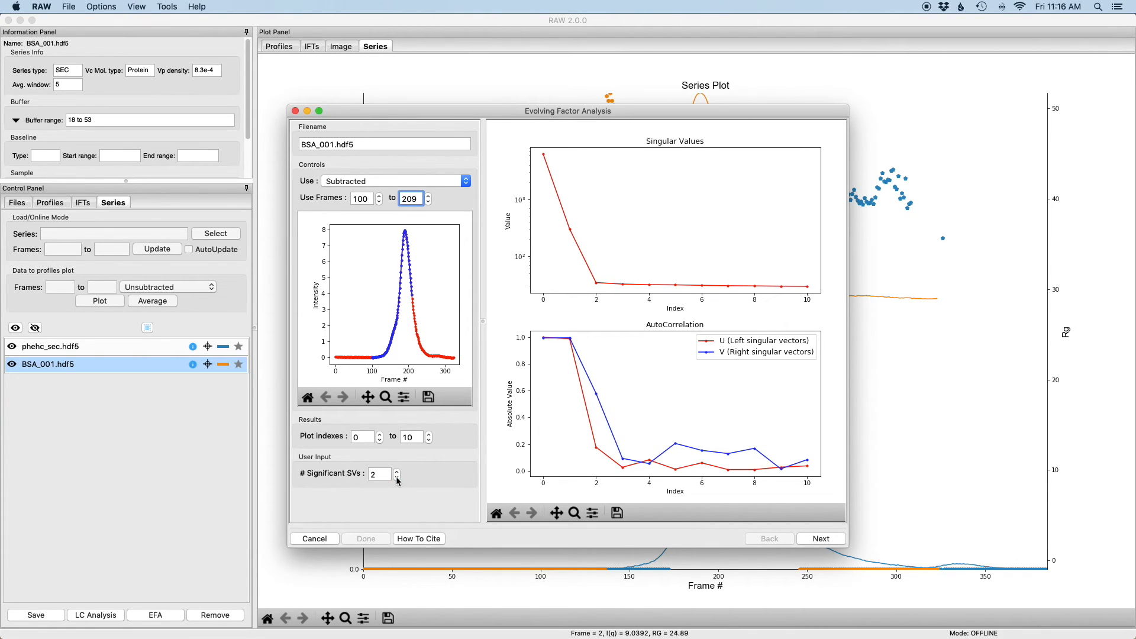
pyautogui.click(835, 539)
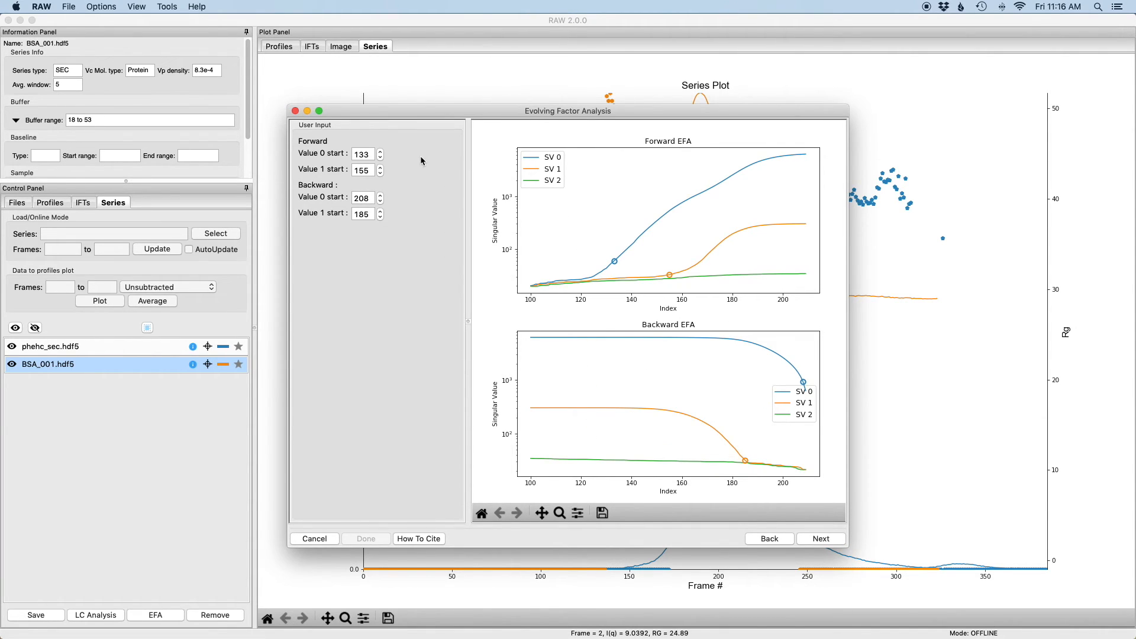
# - Set the forward starts to 122 and 153 and the backward value 0 start to 209, and continue to the rotation
pyautogui.click(381, 158)
pyautogui.click(380, 174)
pyautogui.click(380, 195)
pyautogui.click(823, 539)
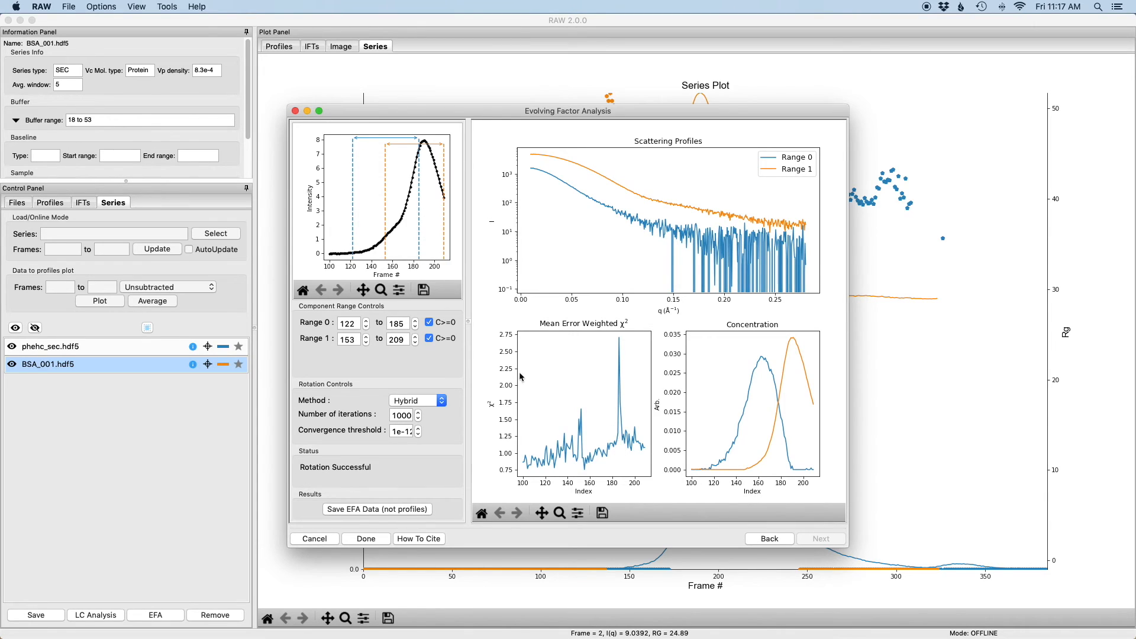
# - Extend the end of component Range 0 to frame 190
pyautogui.click(415, 323)
pyautogui.click(415, 323)
pyautogui.click(415, 323)
pyautogui.click(415, 323)
pyautogui.click(415, 322)
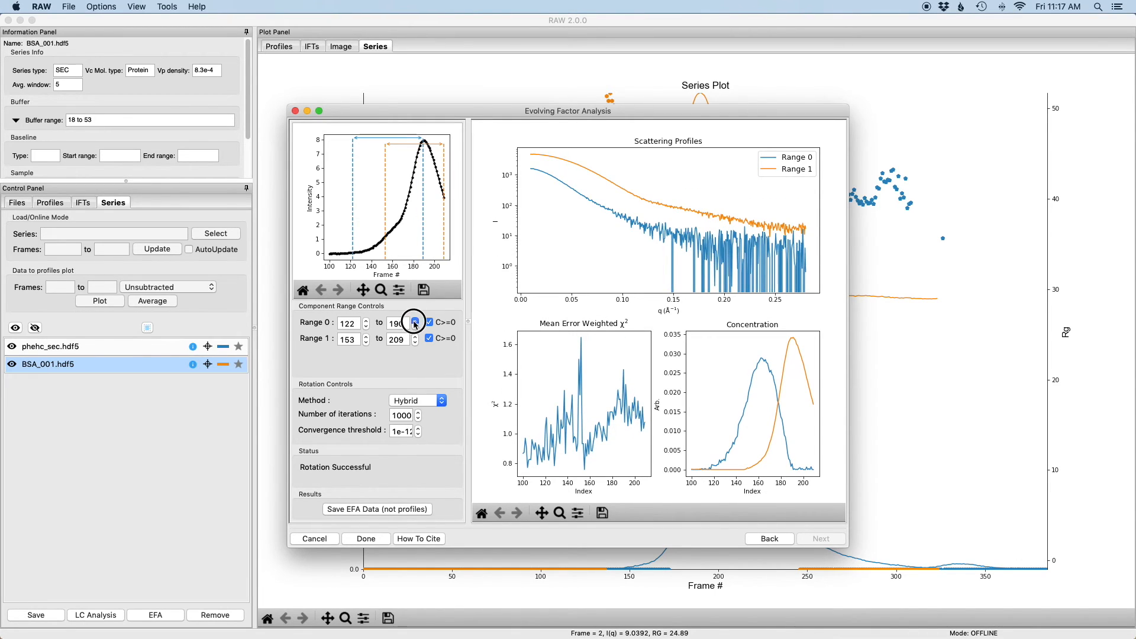
pyautogui.click(415, 323)
pyautogui.click(414, 327)
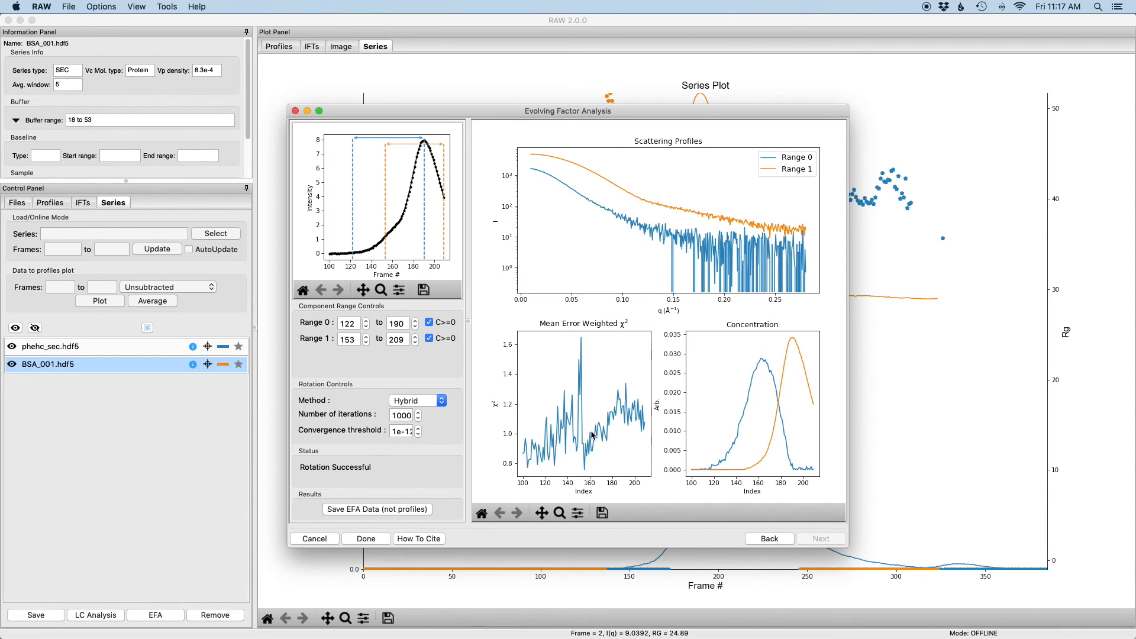
# - Lower the start of component Range 1 to frame 146
pyautogui.click(366, 342)
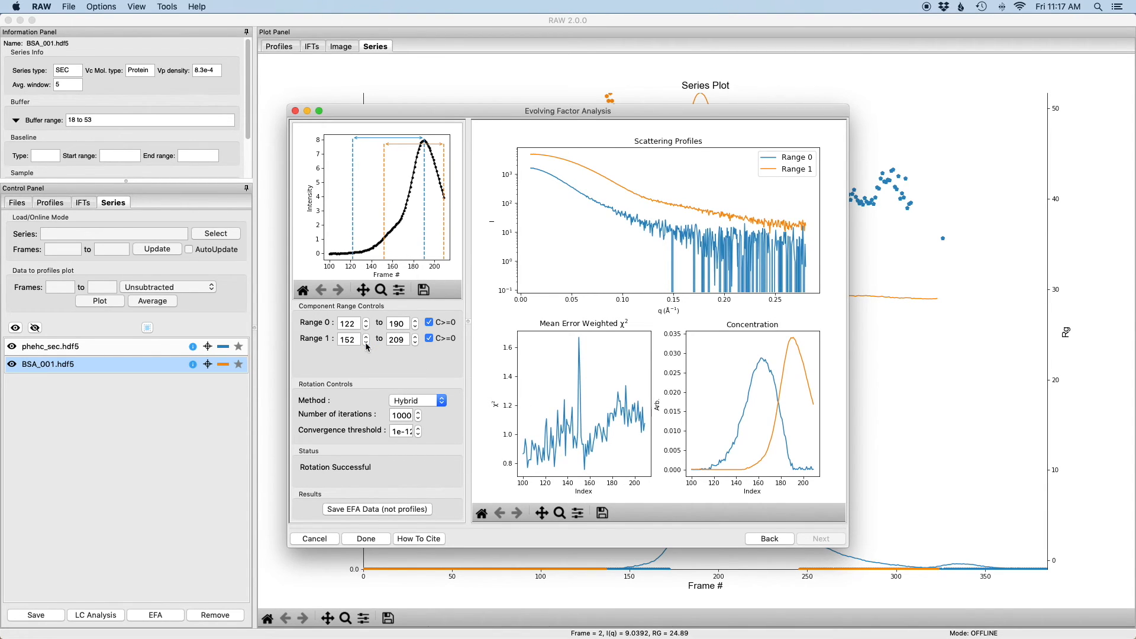
pyautogui.click(366, 344)
pyautogui.click(367, 344)
pyautogui.click(366, 344)
pyautogui.click(366, 344)
pyautogui.click(366, 344)
pyautogui.click(366, 344)
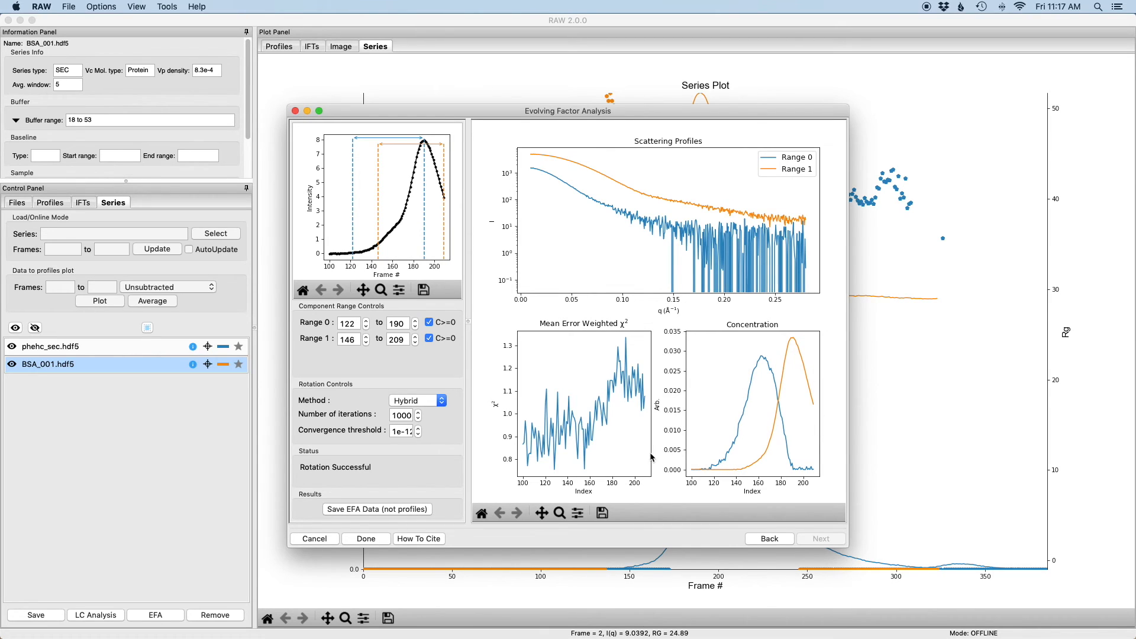
# - Save the EFA data without profiles as BSA_001_efa.csv in sec_data, and finish the analysis
pyautogui.click(412, 510)
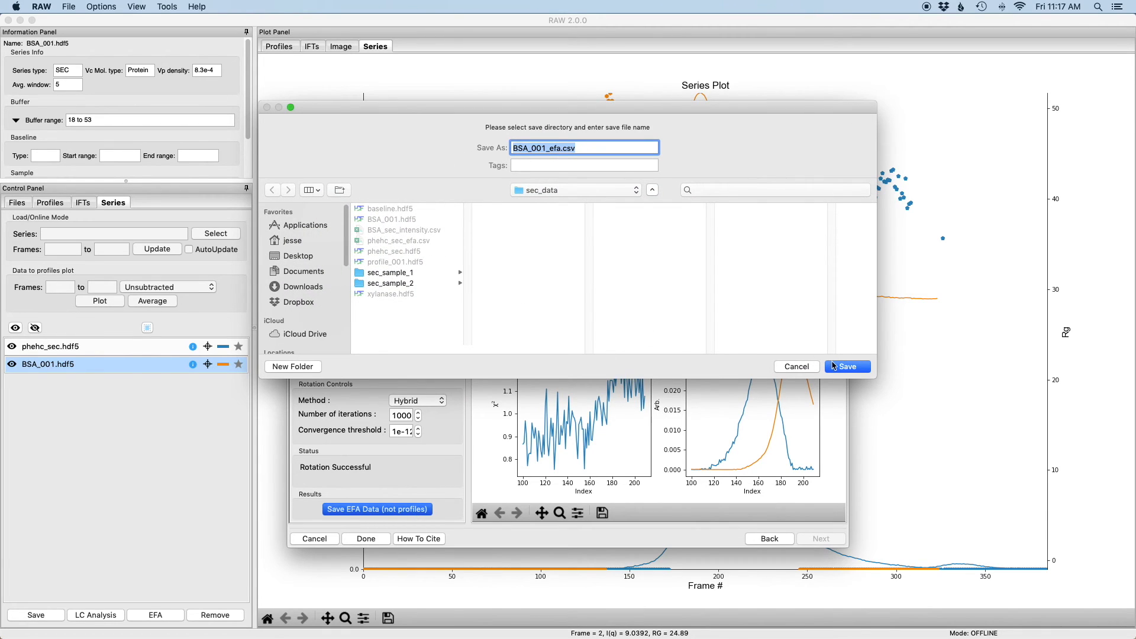
pyautogui.click(848, 367)
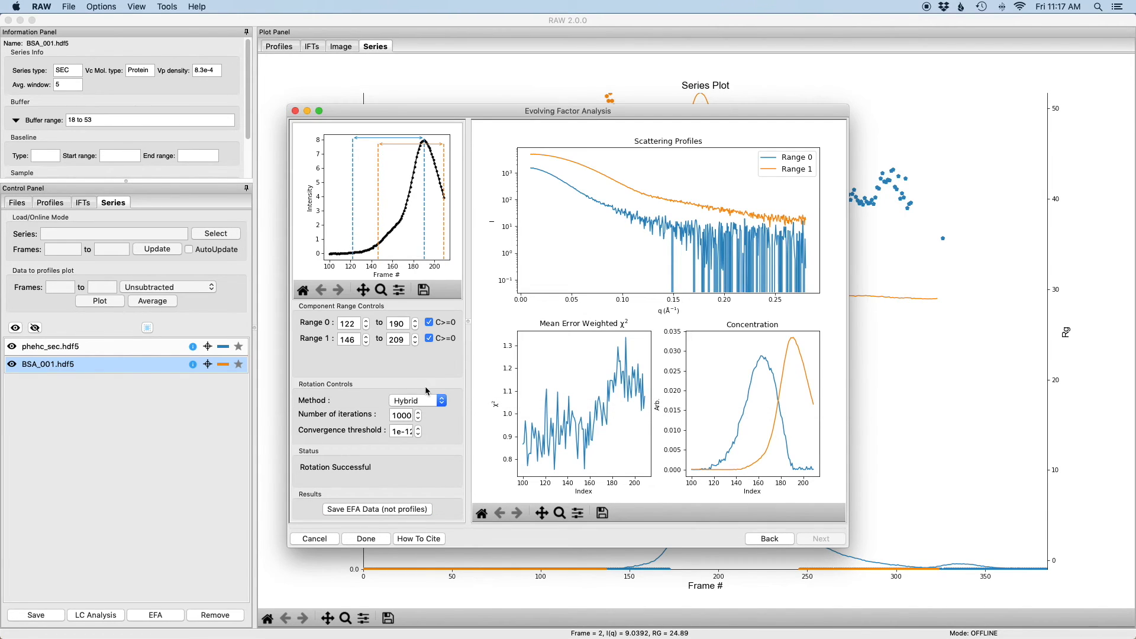
pyautogui.click(378, 541)
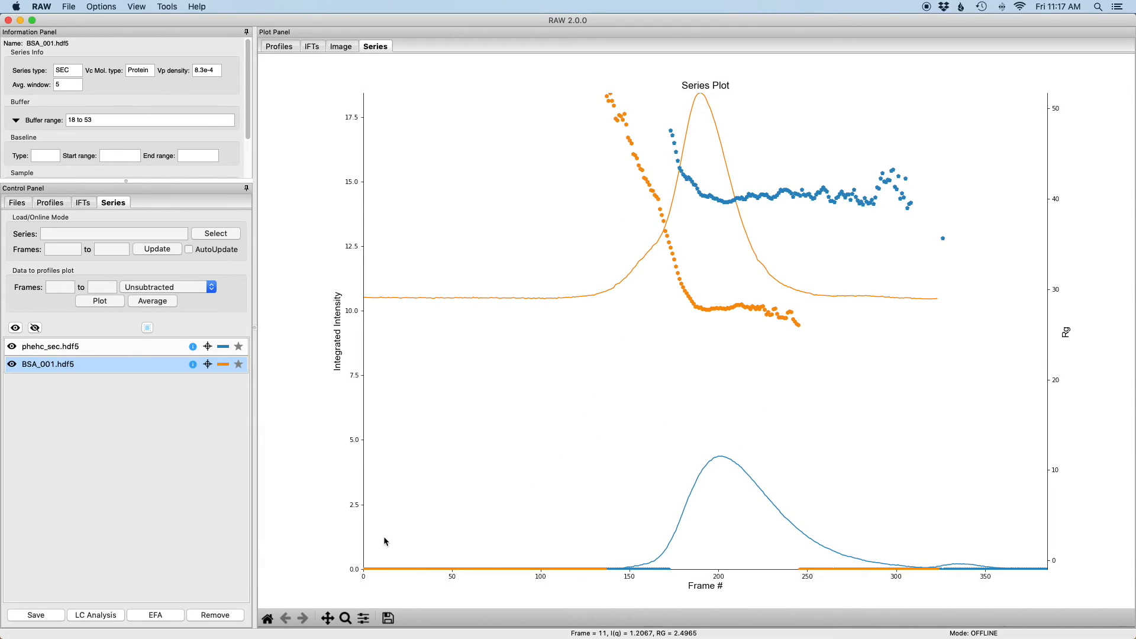
# - Display the extracted scattering profiles and hide all three phehc_sec profiles so only the BSA_001 components are plotted
pyautogui.click(290, 50)
pyautogui.click(50, 203)
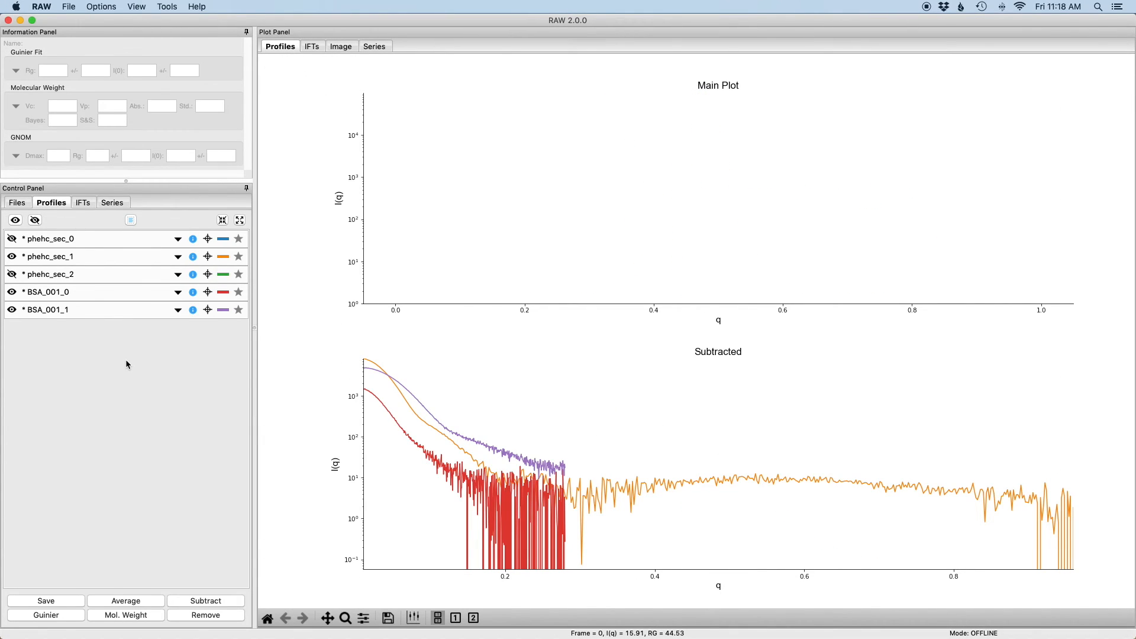
pyautogui.click(76, 240)
pyautogui.keyDown('shift'); pyautogui.click(70, 275); pyautogui.keyUp('shift')
pyautogui.click(34, 220)
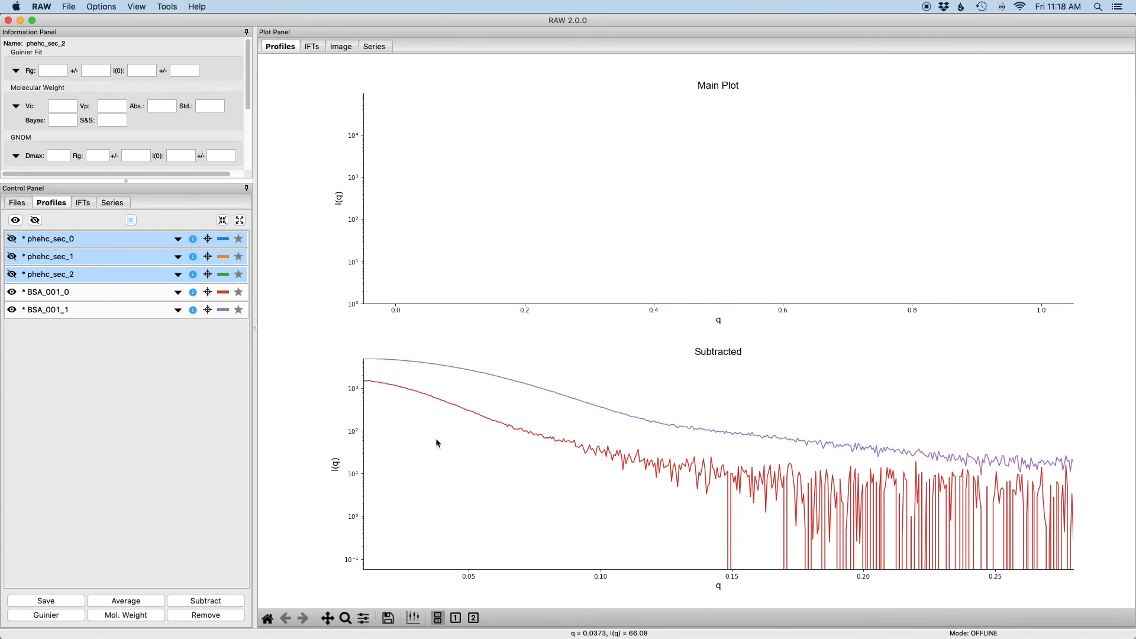
# - Run a Guinier fit on the BSA_001_0 profile and accept the automatic range
pyautogui.click(110, 293)
pyautogui.rightClick(85, 293)
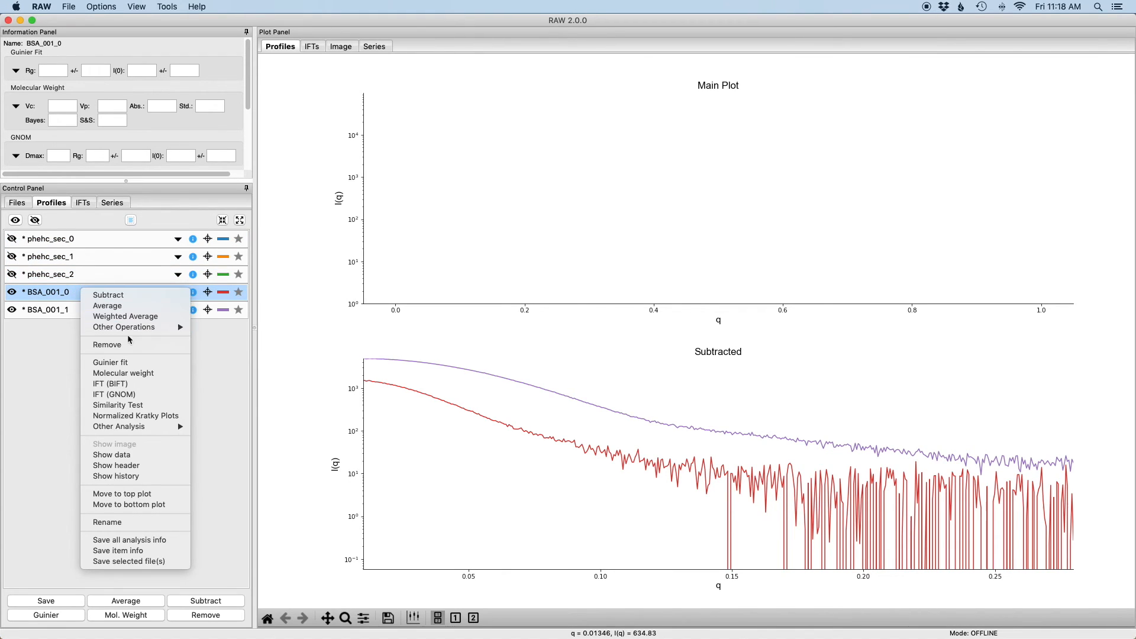
pyautogui.click(132, 362)
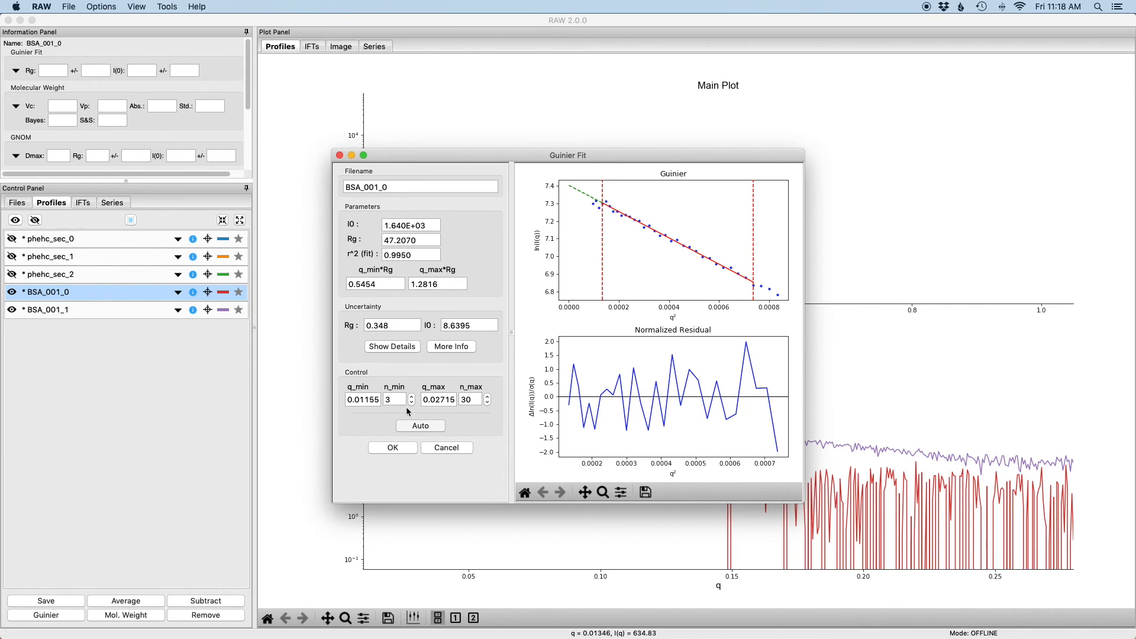
pyautogui.click(401, 449)
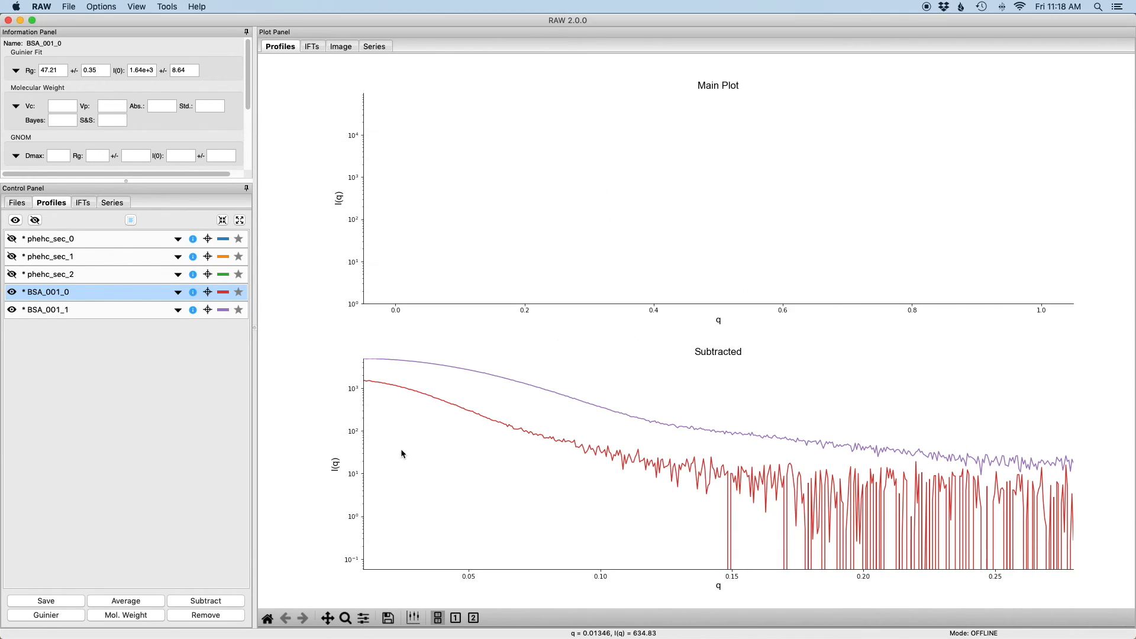
# - Run a Guinier fit on the BSA_001_1 profile and accept the automatic range
pyautogui.rightClick(125, 311)
pyautogui.click(161, 381)
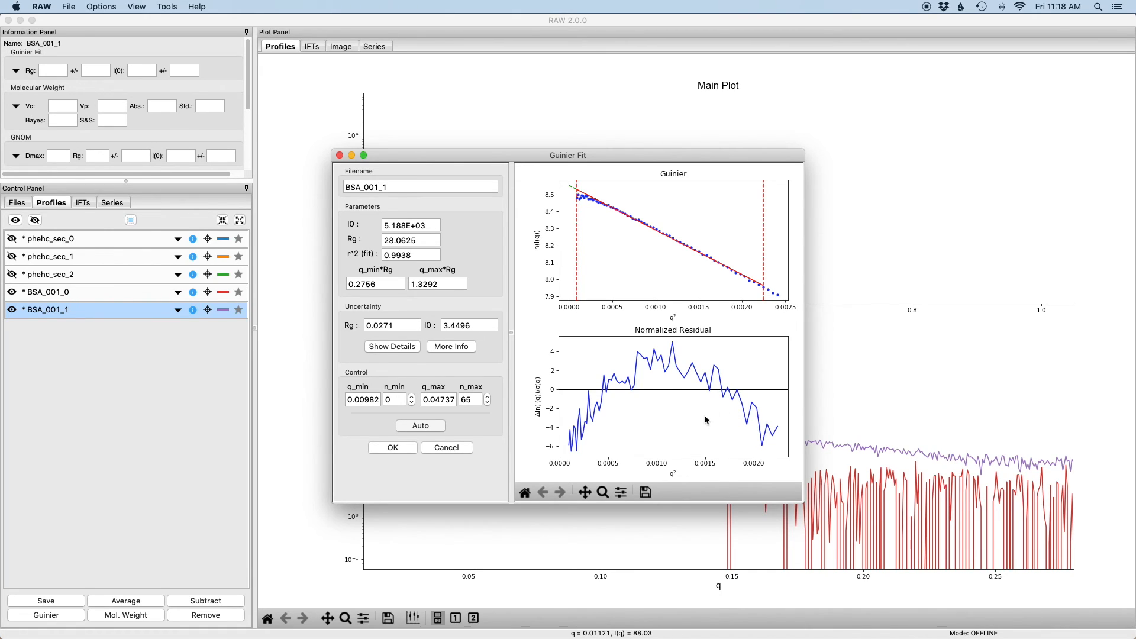
pyautogui.click(393, 447)
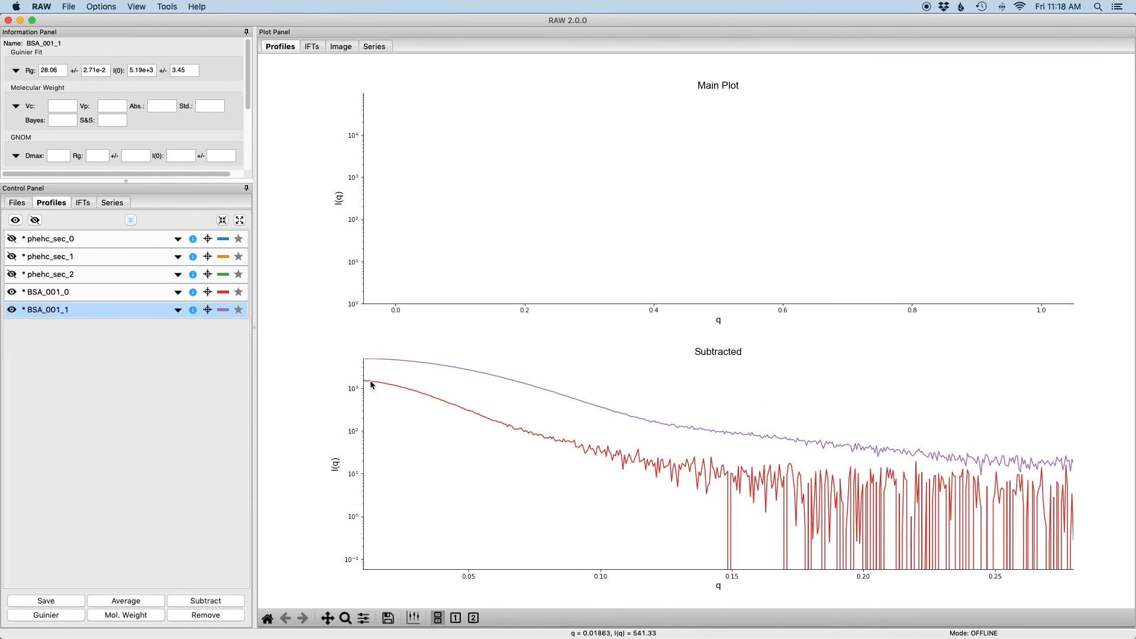
# - Calculate the molecular weight of the BSA_001_0 profile and accept the results with the default parameters
pyautogui.rightClick(109, 296)
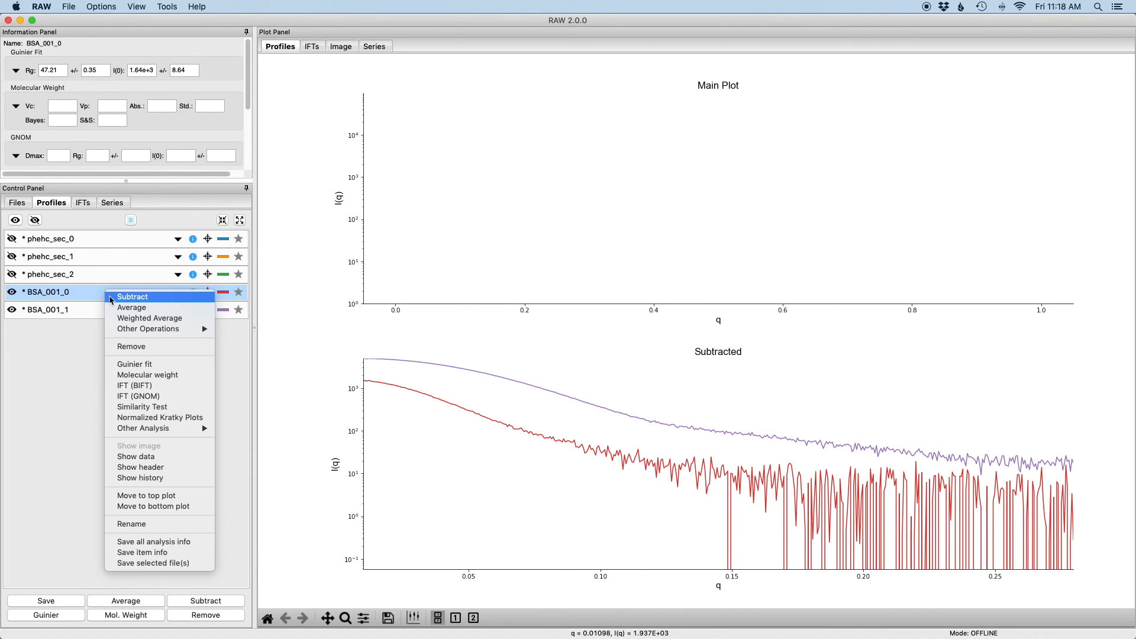
pyautogui.click(174, 375)
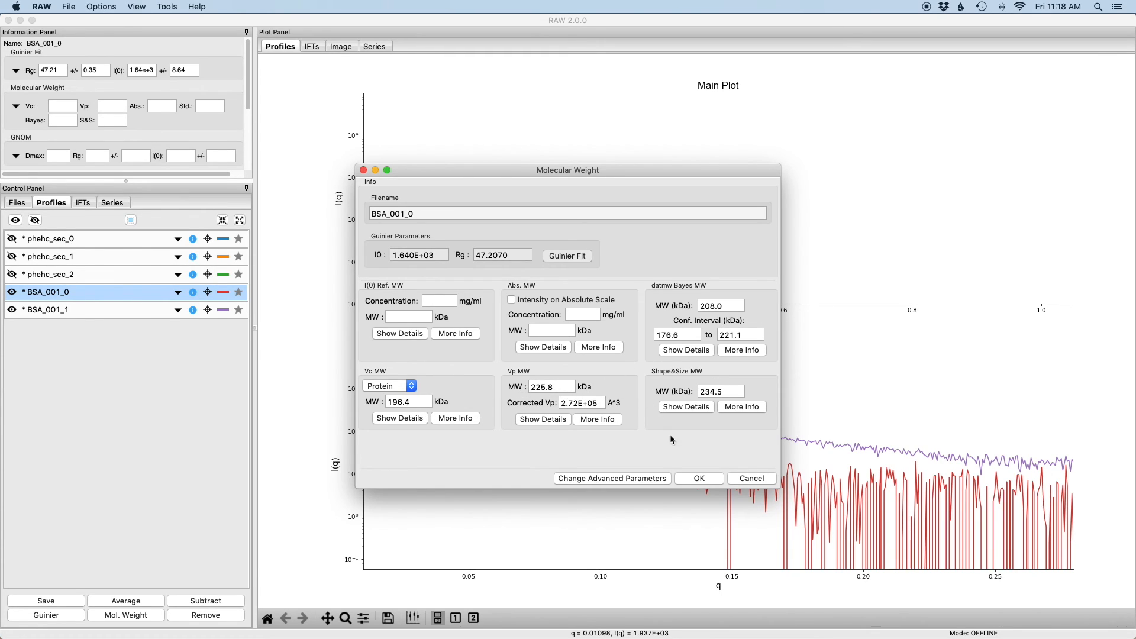
pyautogui.click(699, 478)
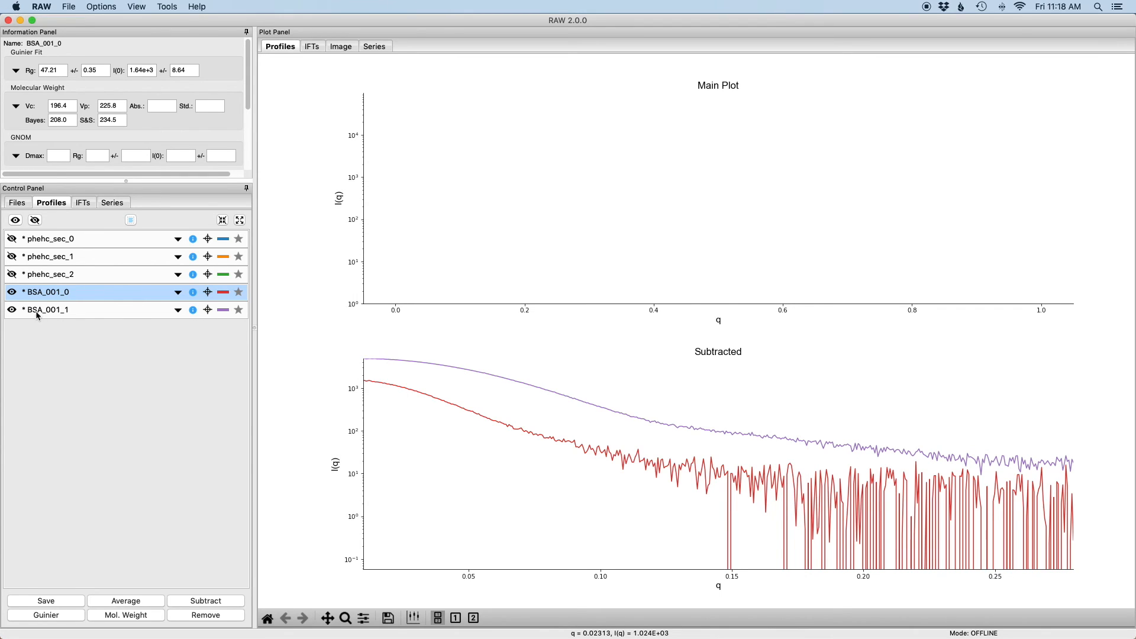
# - Calculate the molecular weight of the BSA_001_1 profile, accept the default results, and select BSA_001_0 to view its analysis values
pyautogui.rightClick(51, 311)
pyautogui.click(89, 389)
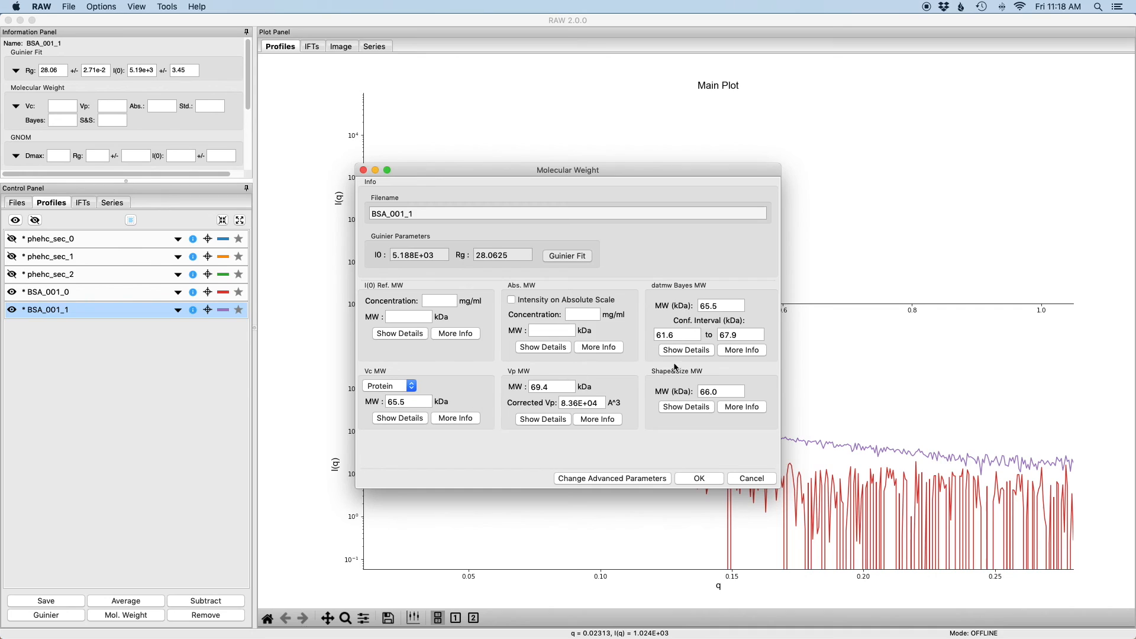
pyautogui.click(708, 480)
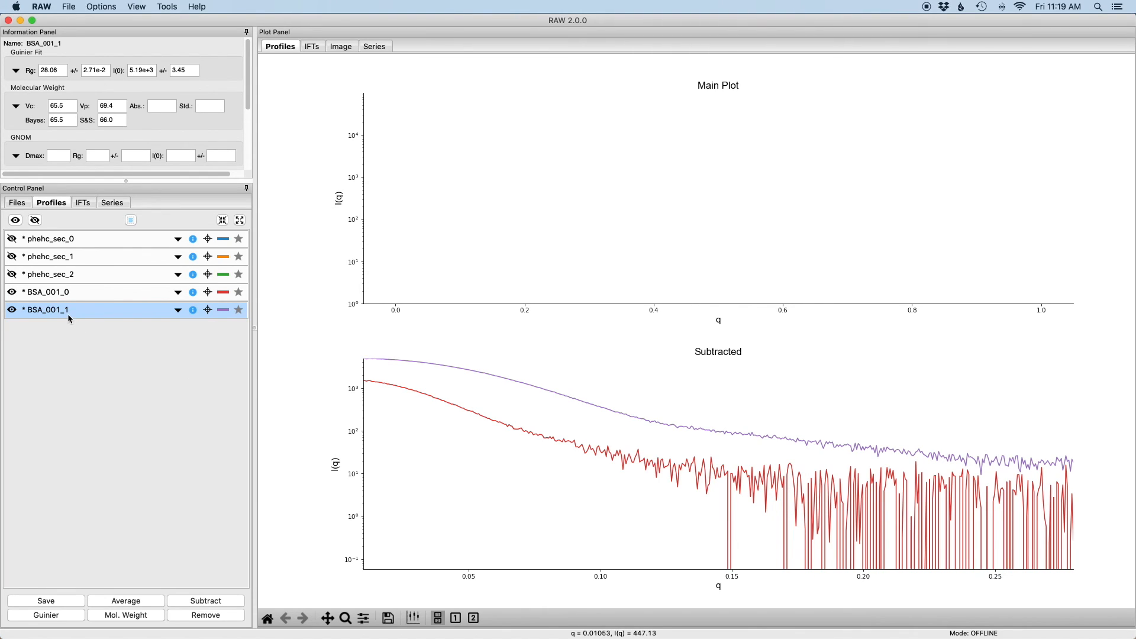
pyautogui.click(72, 294)
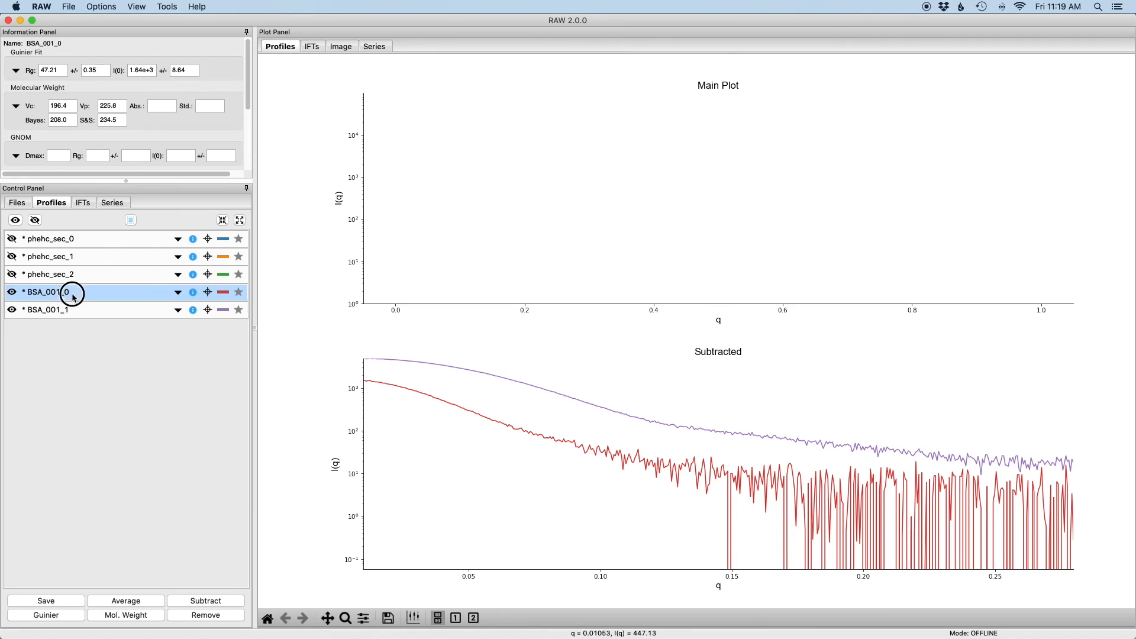